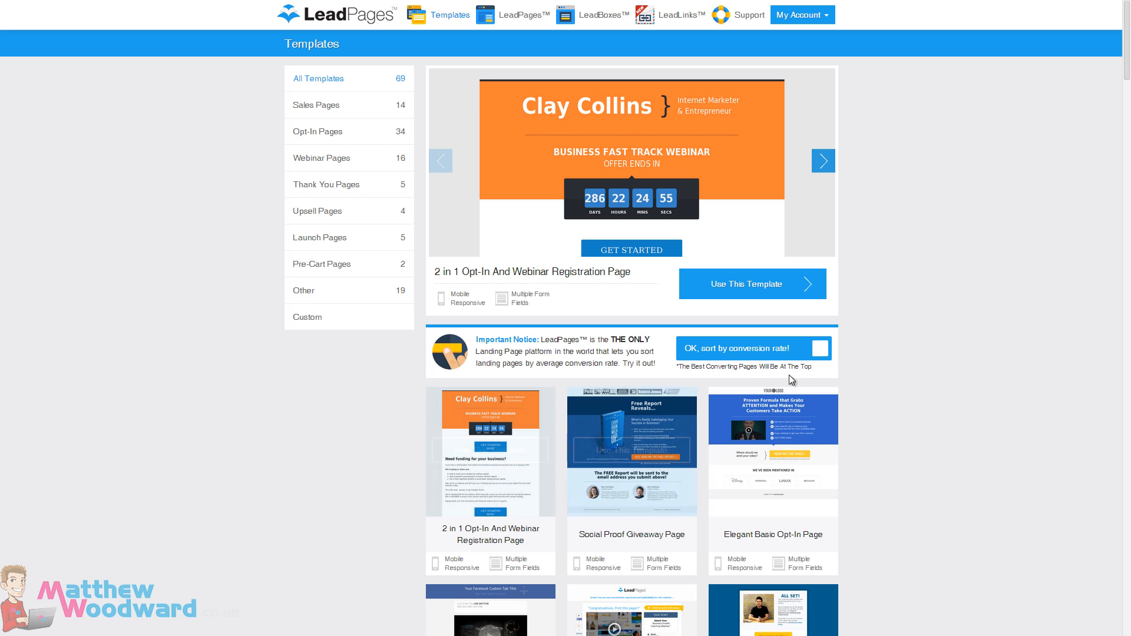
# - Sort the page templates by conversion rate and look over the first results
pyautogui.click(820, 348)
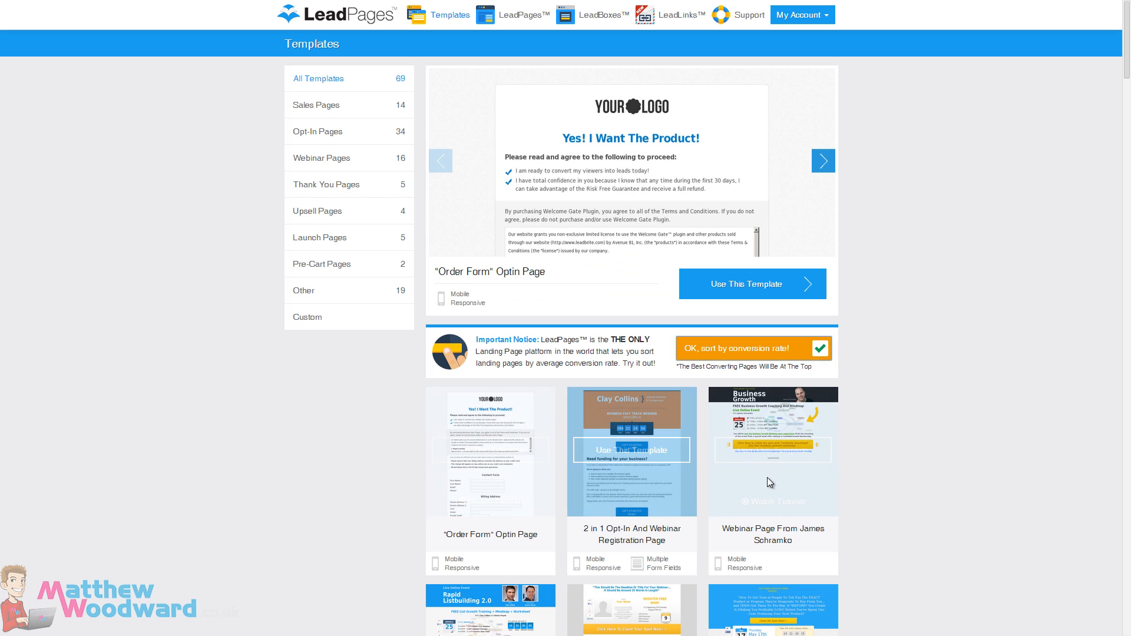
pyautogui.scroll(-2, 398, 434)
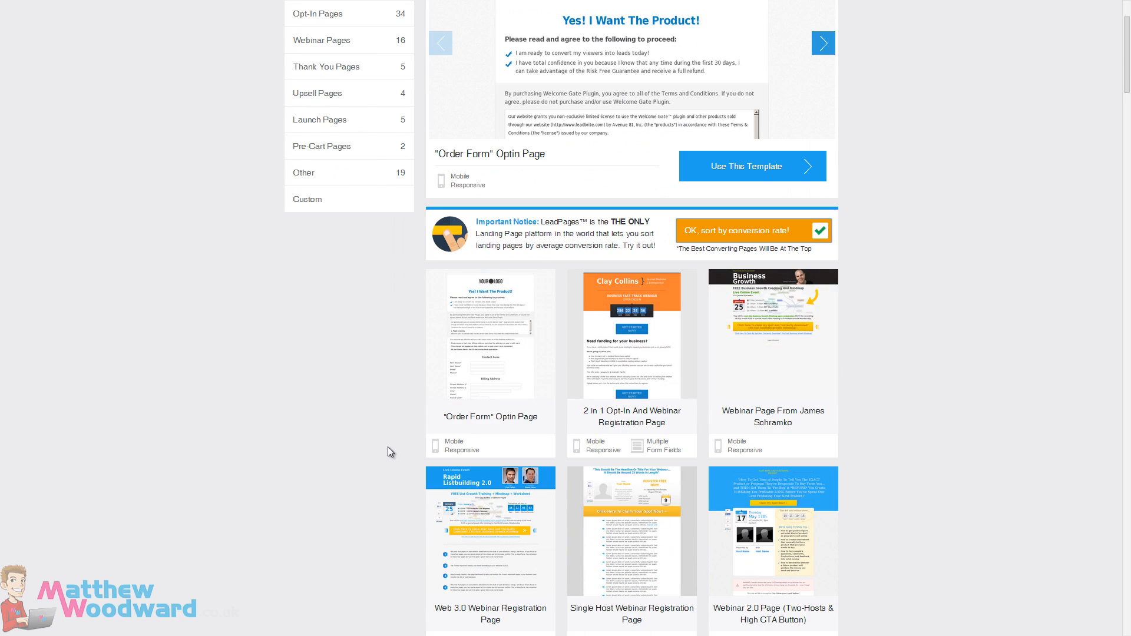
pyautogui.scroll(2, 388, 452)
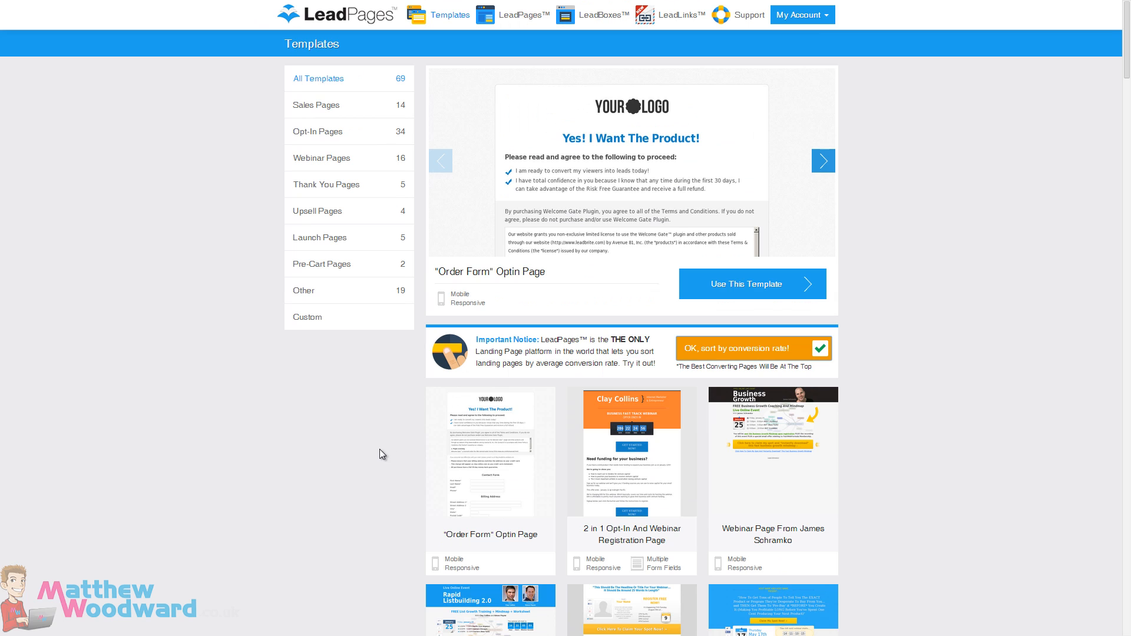
# - View the account's Integrations page with its email marketing and webinar services
pyautogui.click(812, 23)
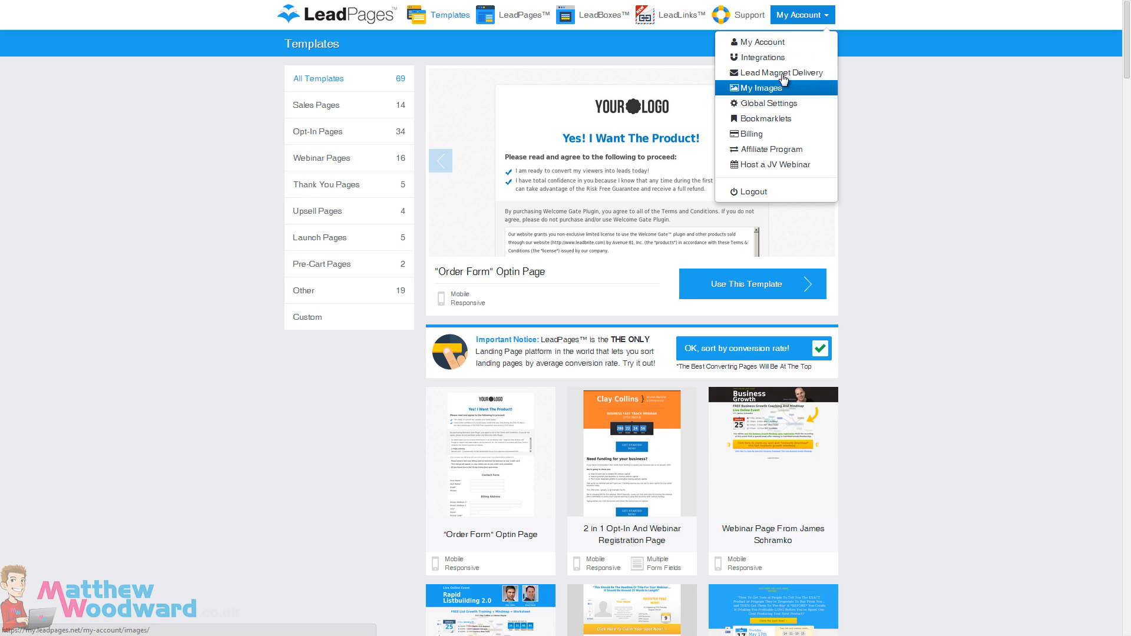
pyautogui.click(780, 59)
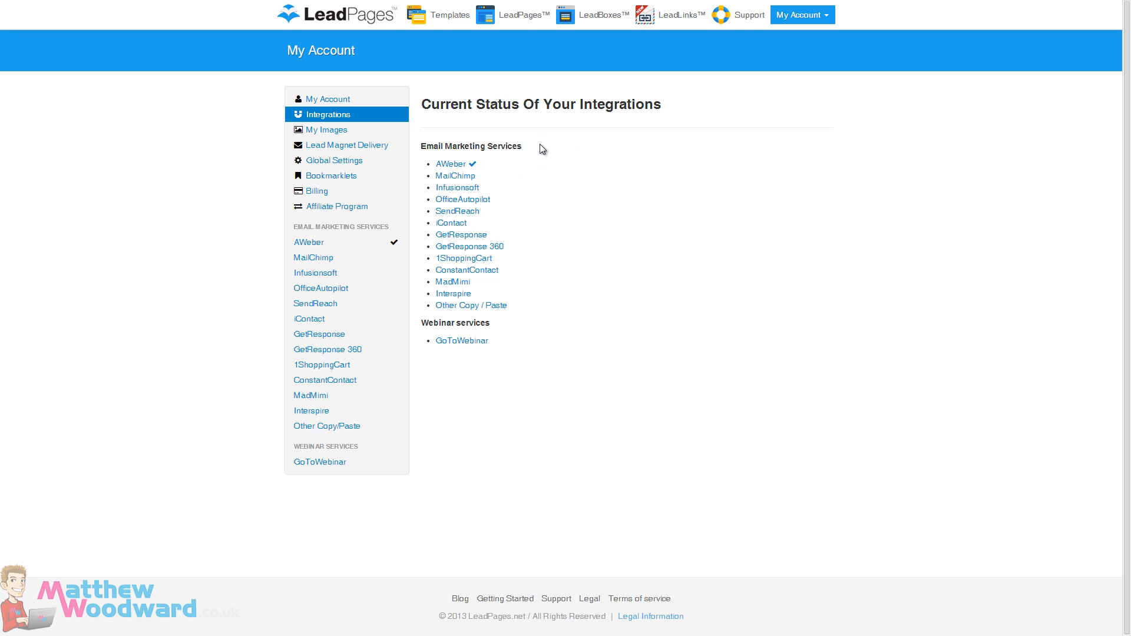
# - Go back to the template gallery and look through the available page templates
pyautogui.click(439, 24)
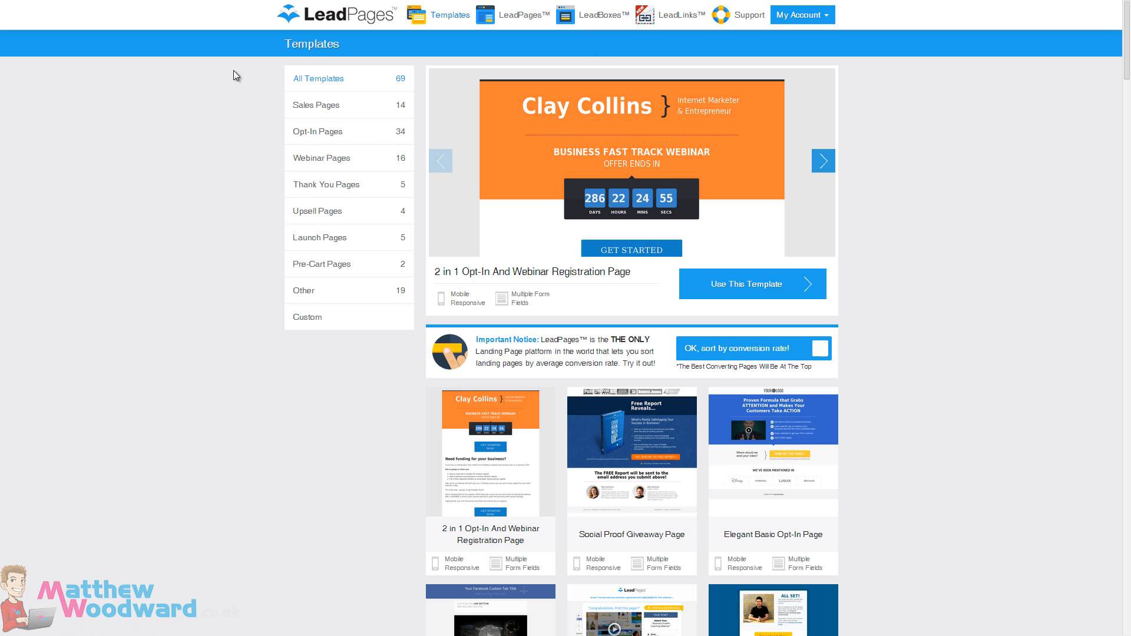
pyautogui.scroll(-4, 247, 390)
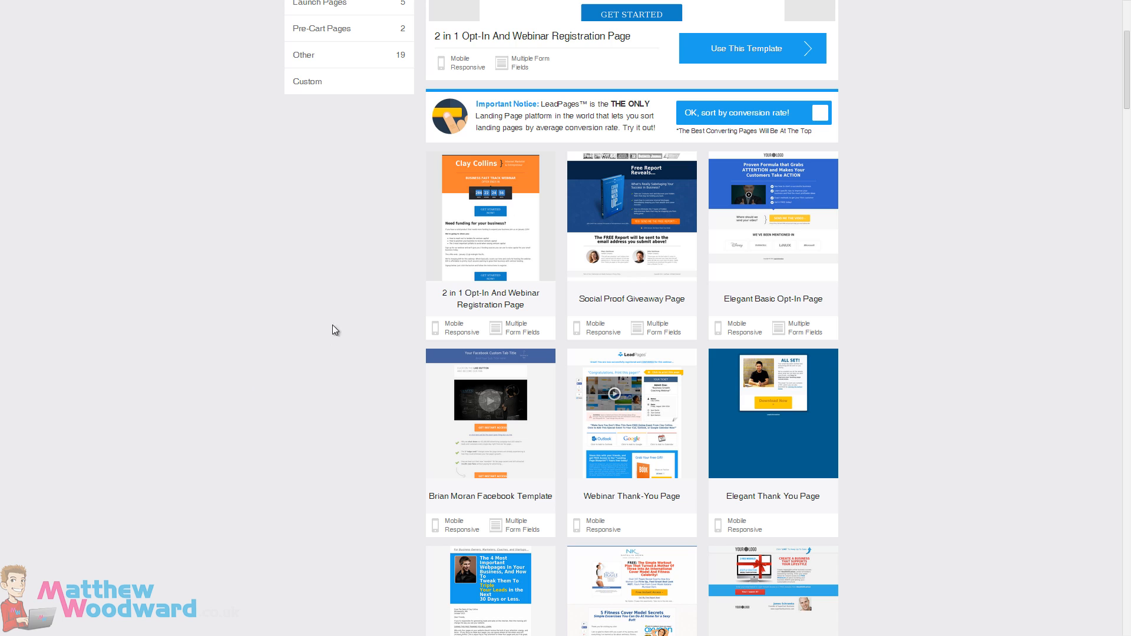
pyautogui.scroll(-3, 495, 176)
pyautogui.moveTo(654, 246)
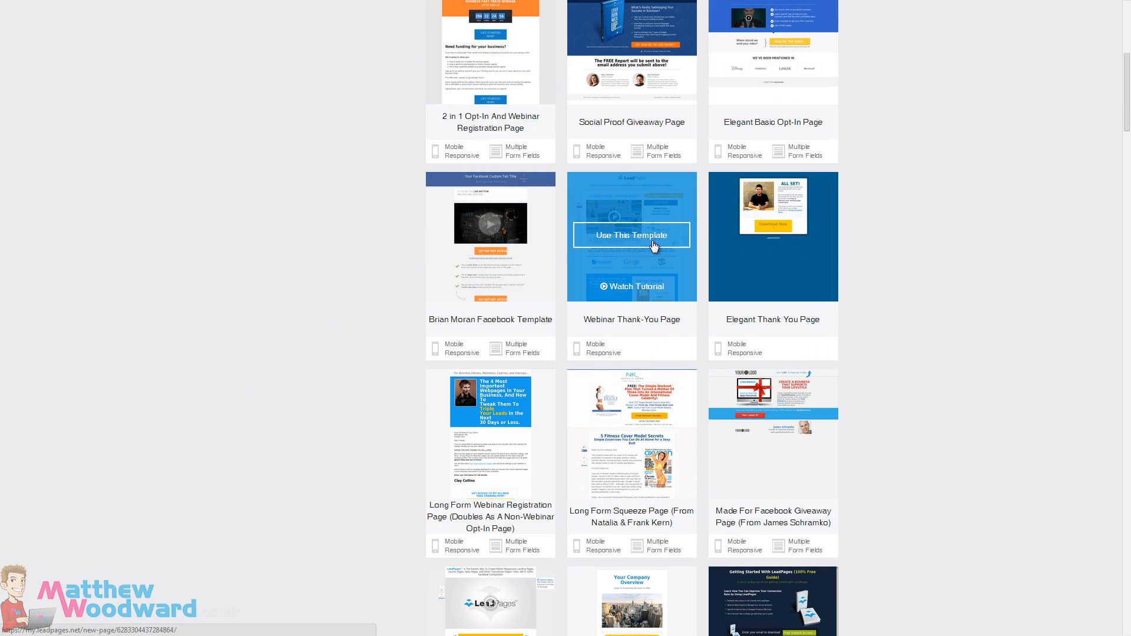
pyautogui.scroll(-4, 736, 248)
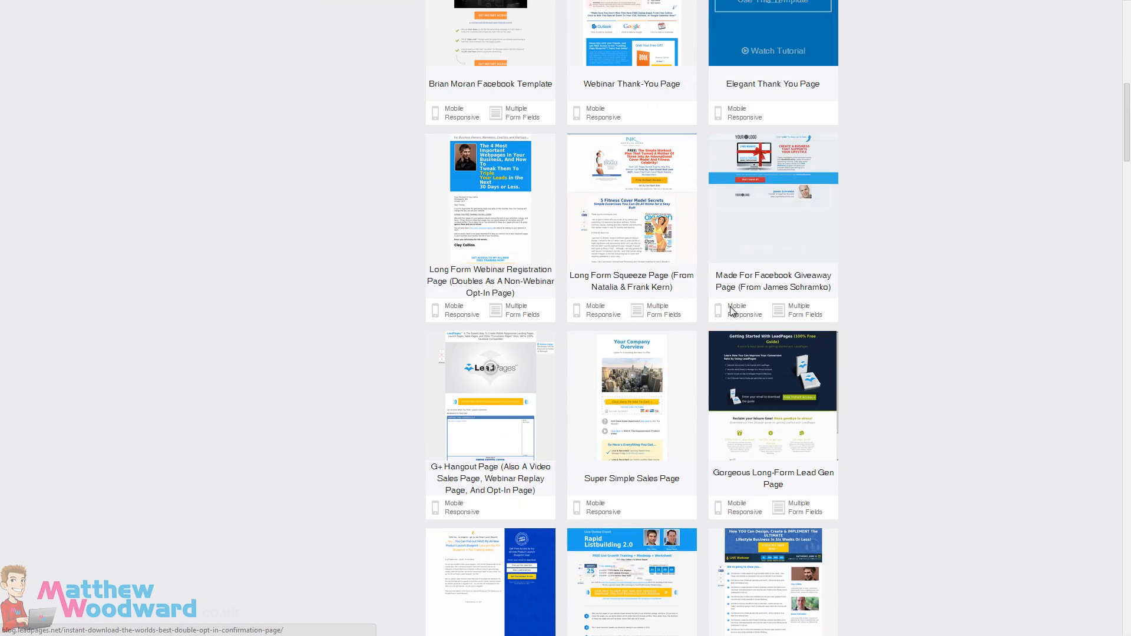
pyautogui.scroll(-4, 460, 410)
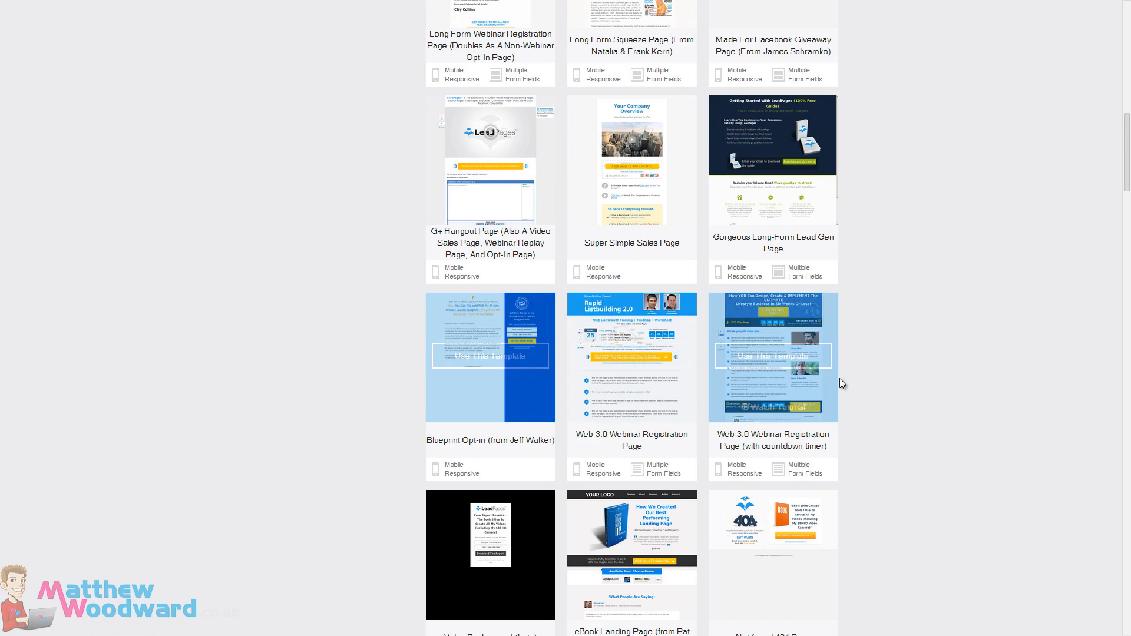
pyautogui.scroll(5, 505, 408)
pyautogui.scroll(10, 504, 408)
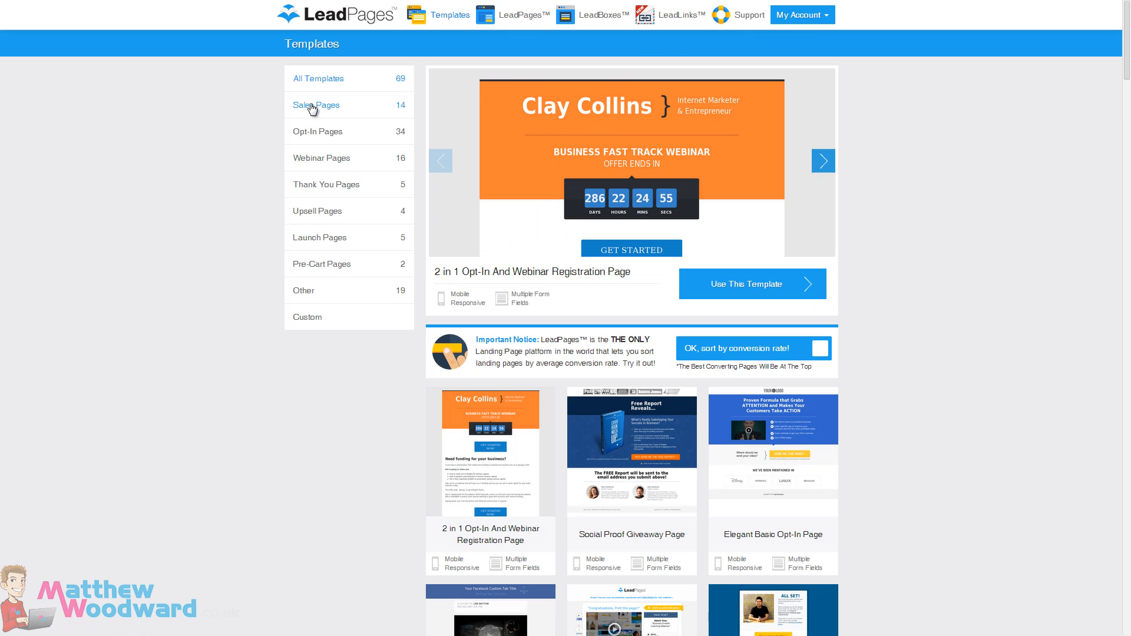
# - Open the Successful Blog Facebook page for editing and change its headline to "GET YOUR FREE COPY"
pyautogui.click(517, 22)
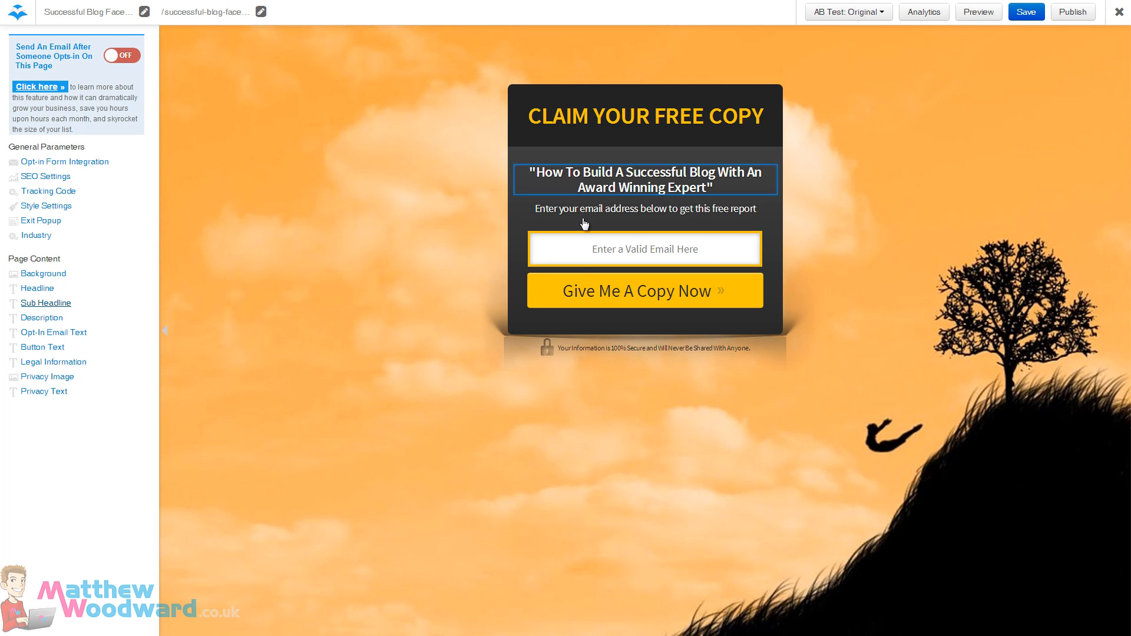
pyautogui.click(615, 130)
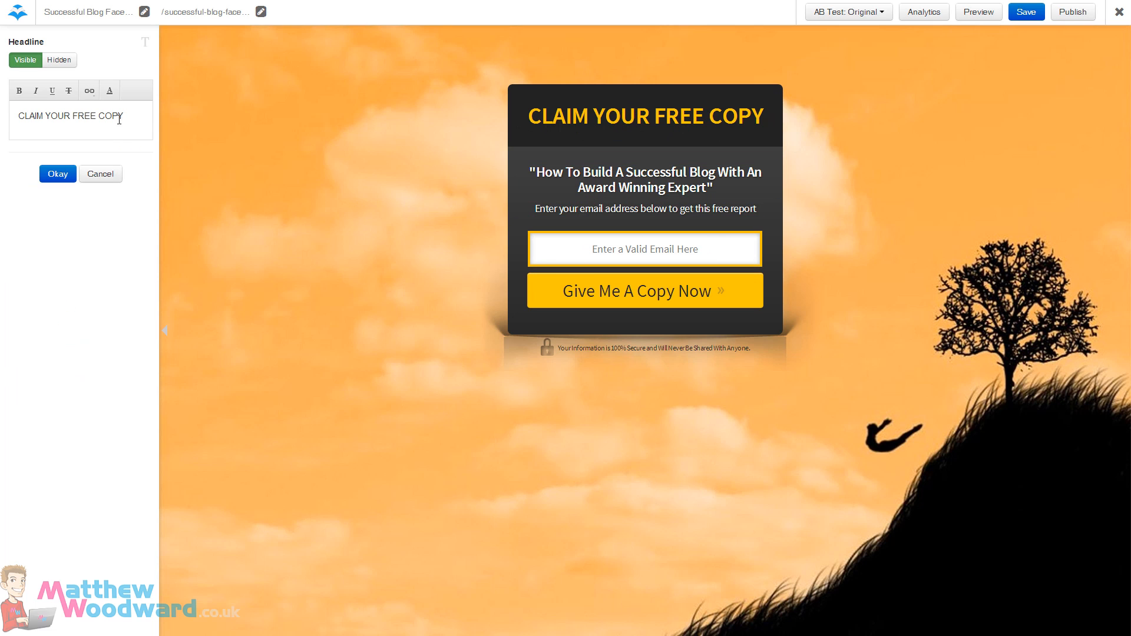
pyautogui.moveTo(121, 118); pyautogui.dragTo(16, 117)
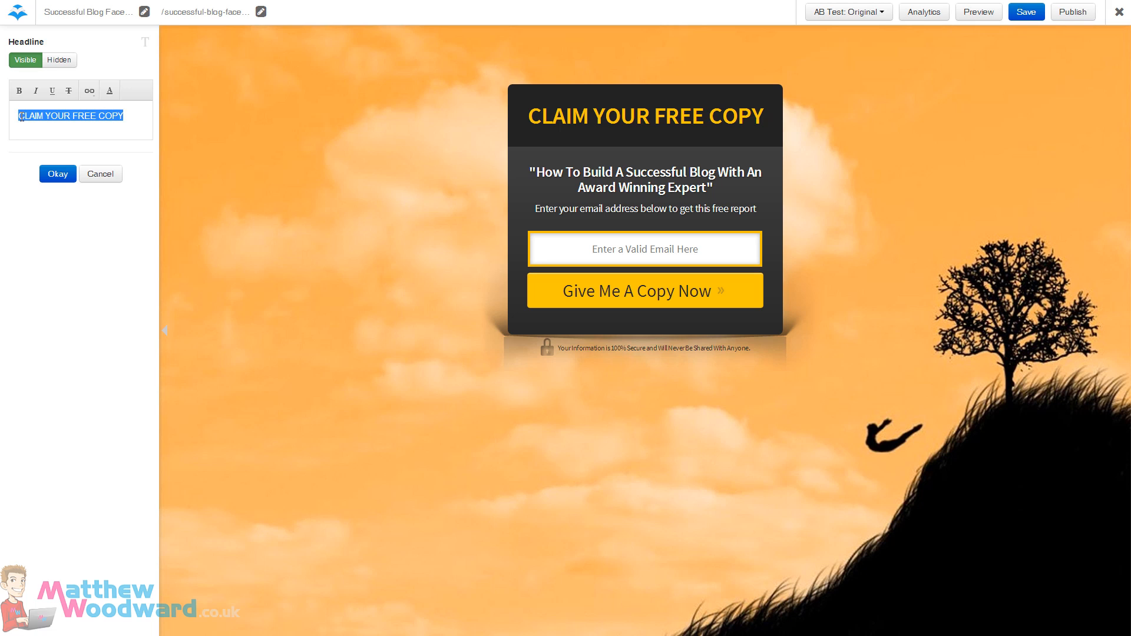
pyautogui.write('GET YOUR FREE')
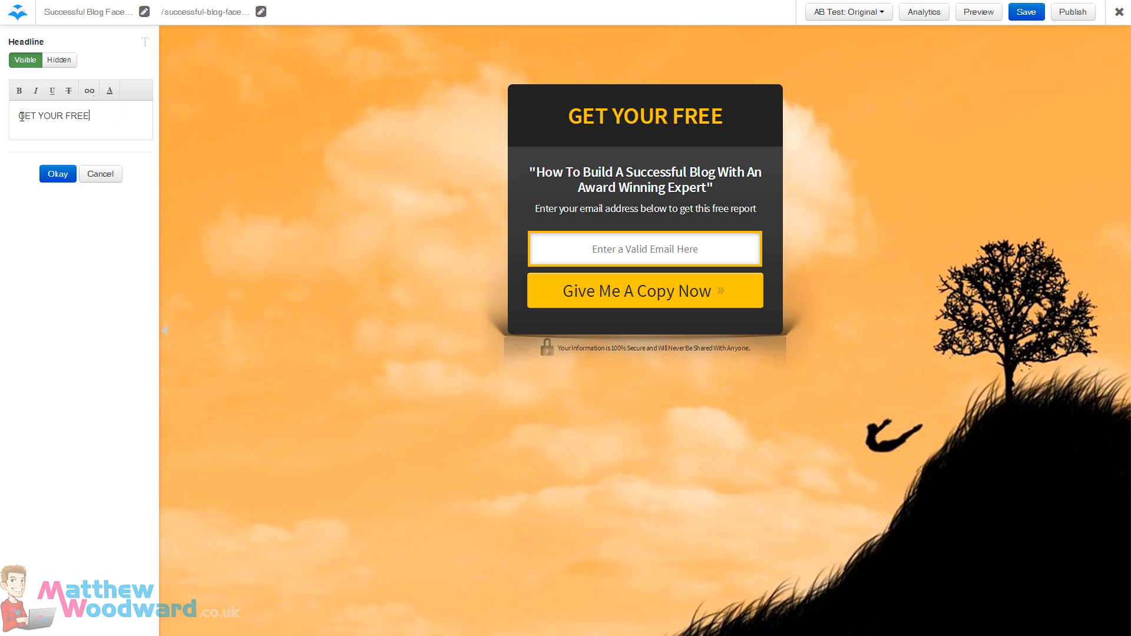
pyautogui.write(' COPY')
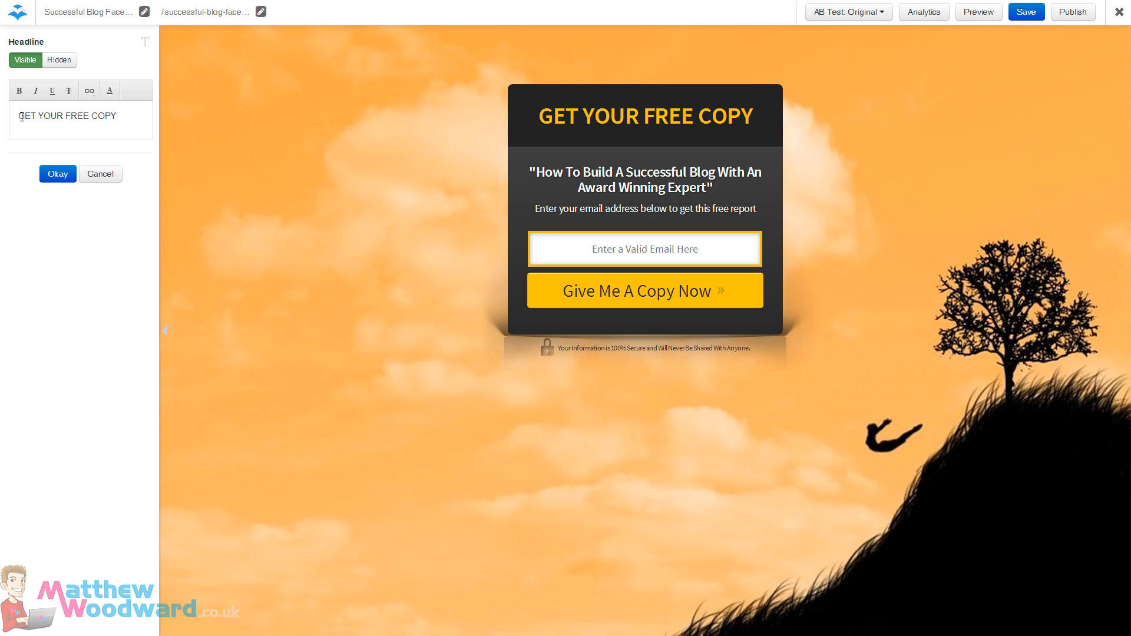
# - Underline the whole sub headline text and remove the underline again
pyautogui.click(616, 184)
pyautogui.moveTo(19, 113); pyautogui.dragTo(47, 142)
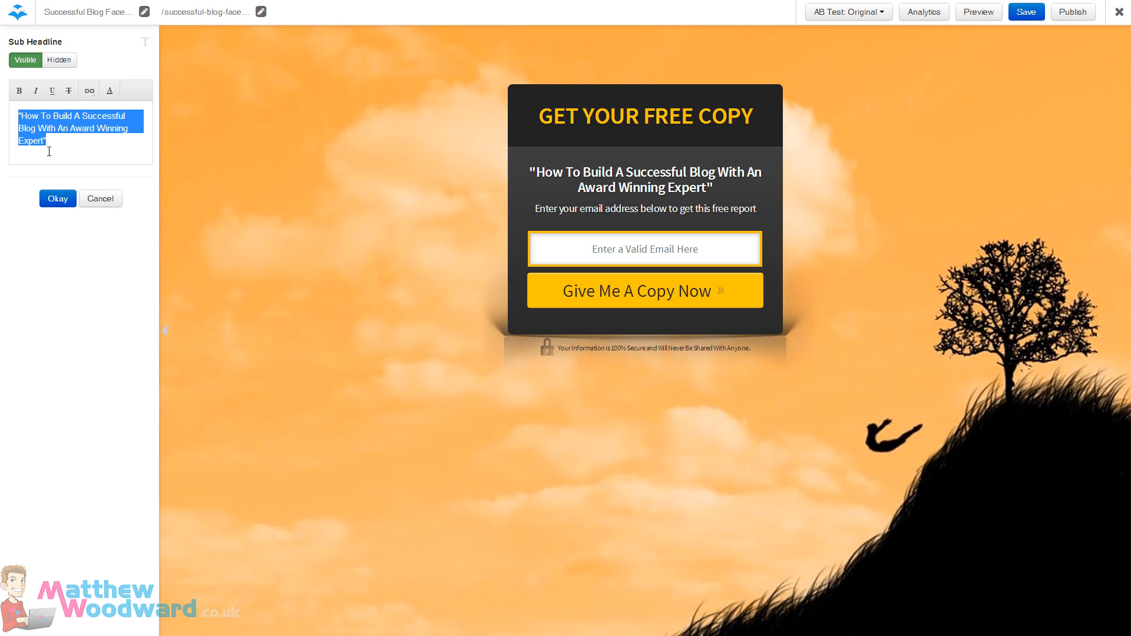
pyautogui.click(52, 92)
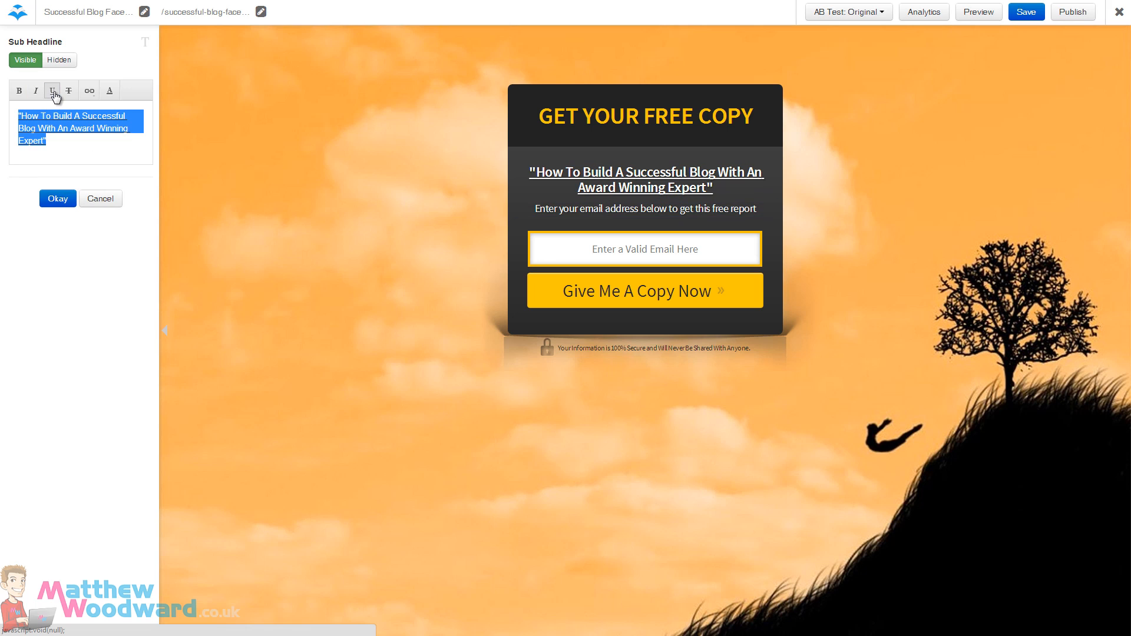
pyautogui.click(54, 93)
# - Try a dark blue text colour on the sub headline and set it back to white
pyautogui.click(109, 91)
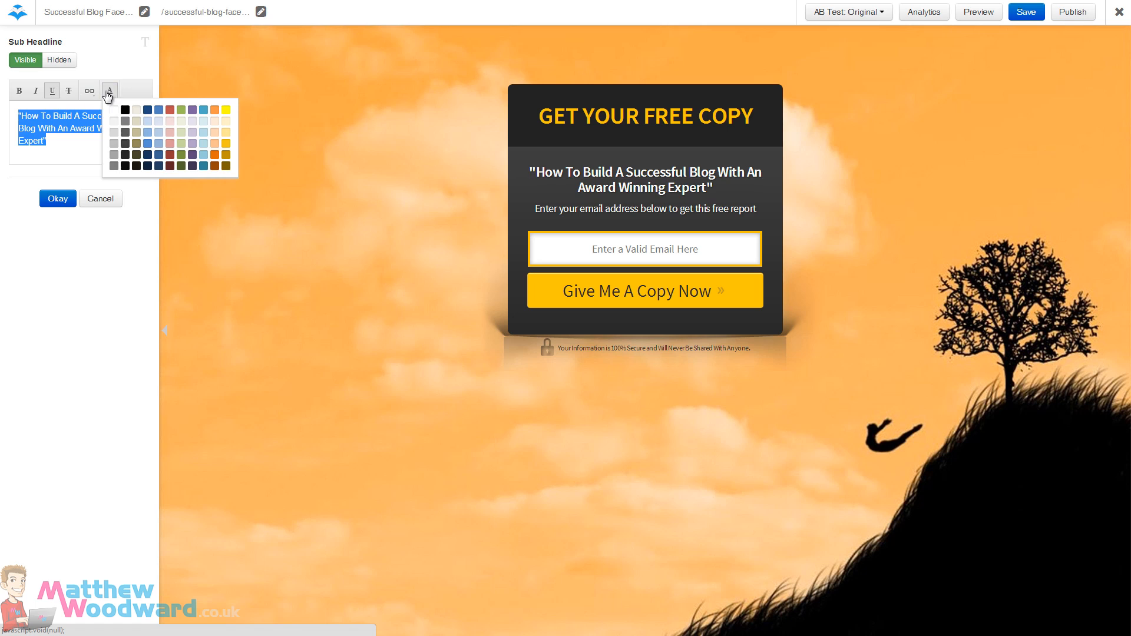
pyautogui.click(161, 156)
pyautogui.click(95, 125)
pyautogui.hotkey('ctrl', 'a')
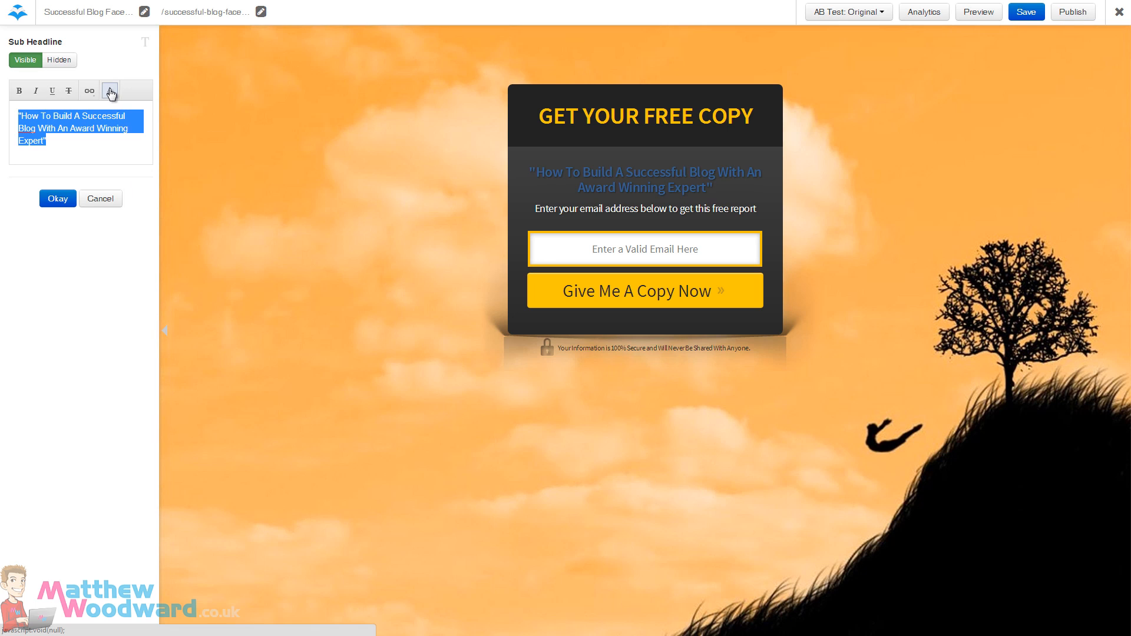
pyautogui.click(108, 93)
pyautogui.click(114, 110)
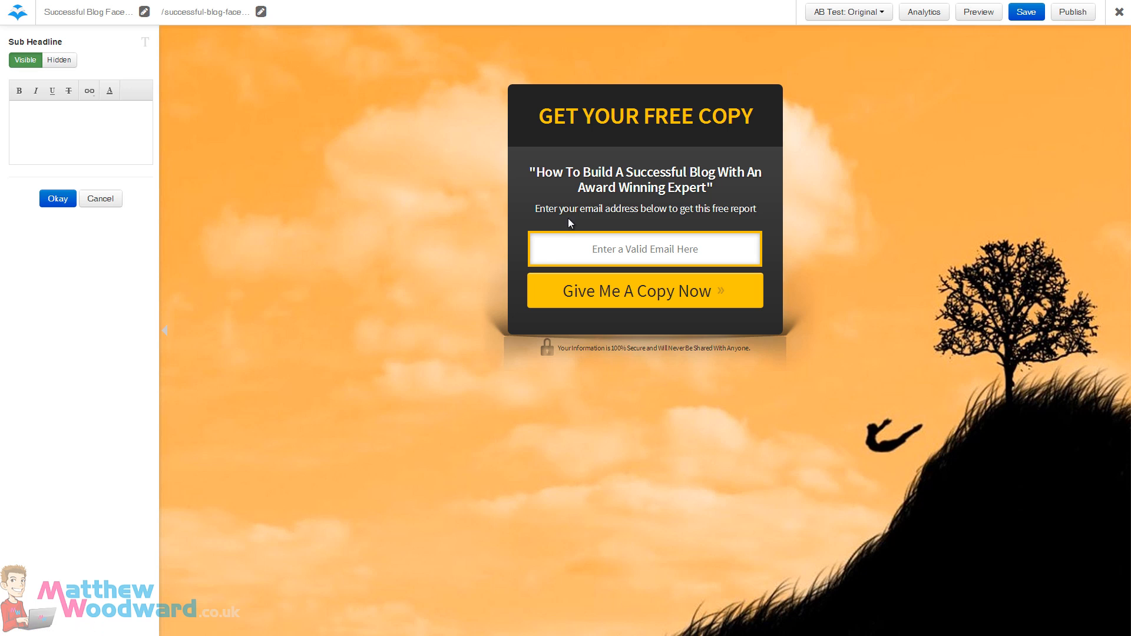
# - Look at the editing options for the description text and the background image, closing both without changes
pyautogui.click(543, 210)
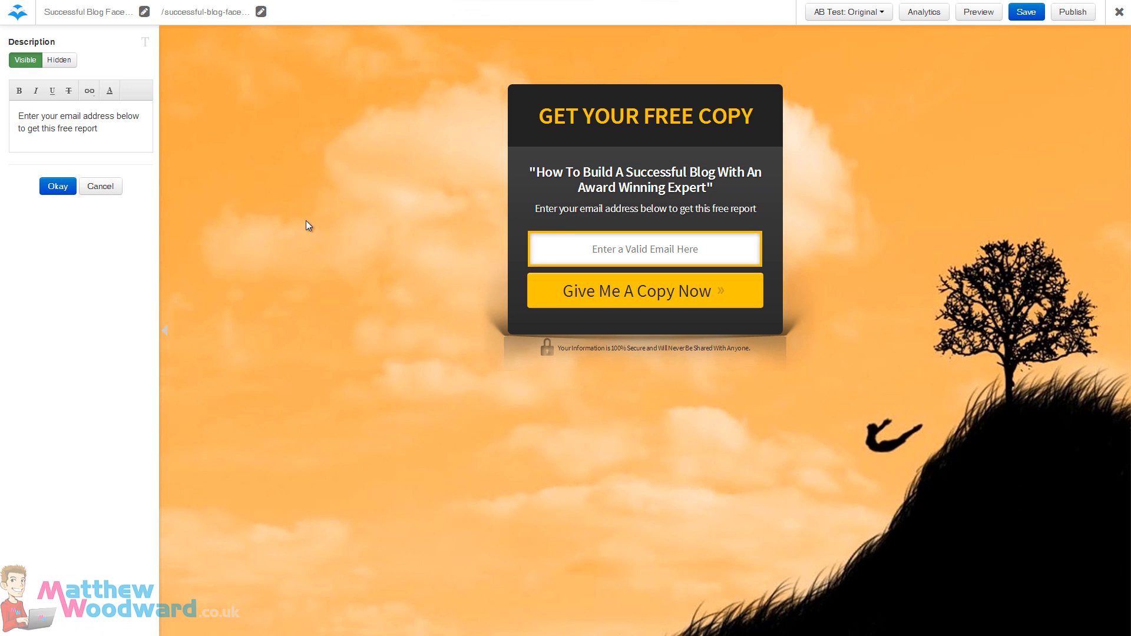
pyautogui.click(94, 187)
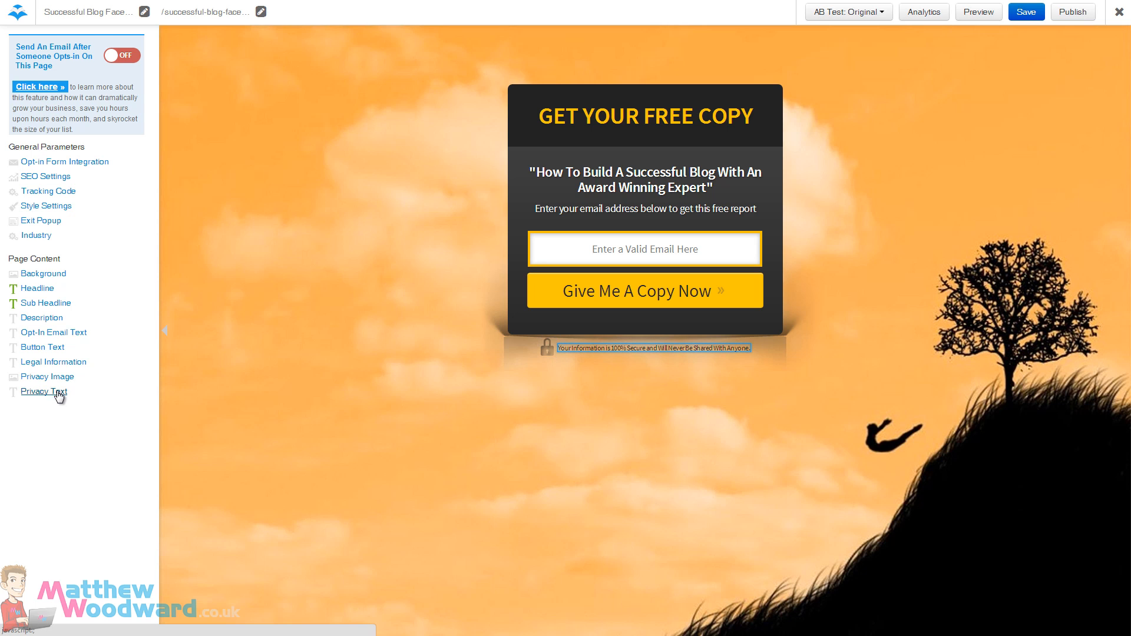
pyautogui.click(60, 276)
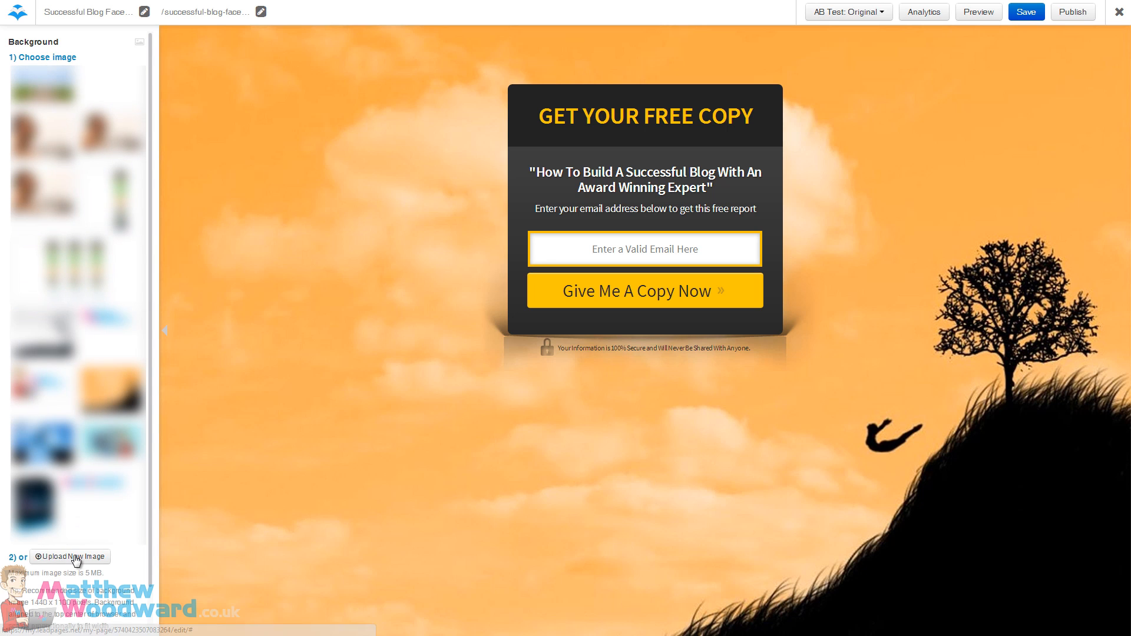
pyautogui.scroll(-2, 109, 497)
pyautogui.click(98, 622)
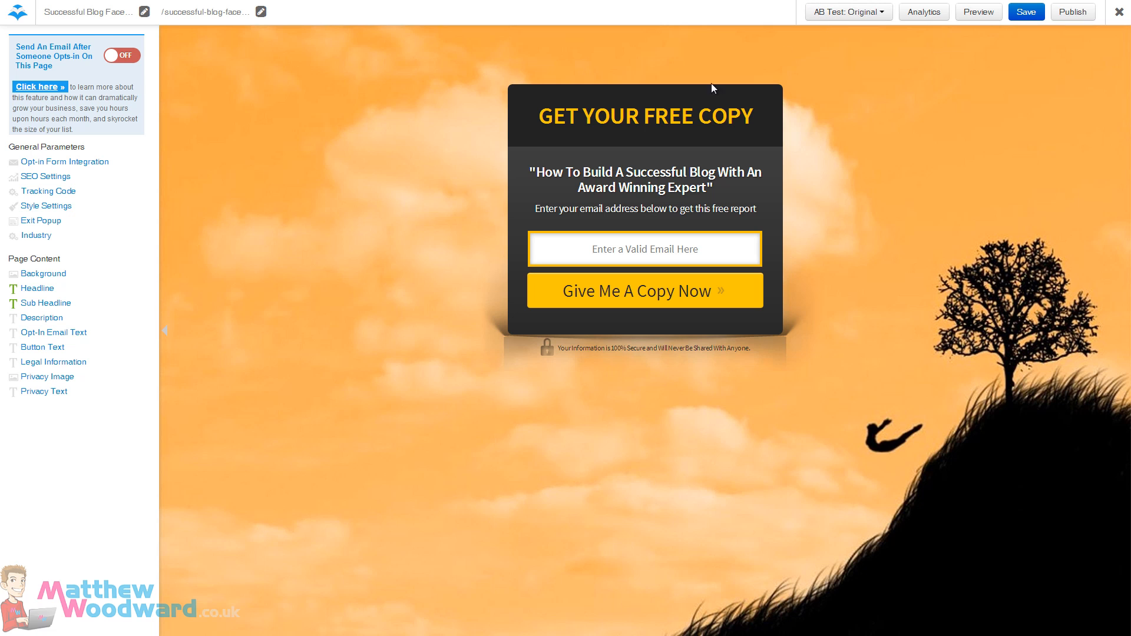
# - Look at the template and existing-variation starting points for a new A/B test variation, then close the dialog
pyautogui.click(846, 13)
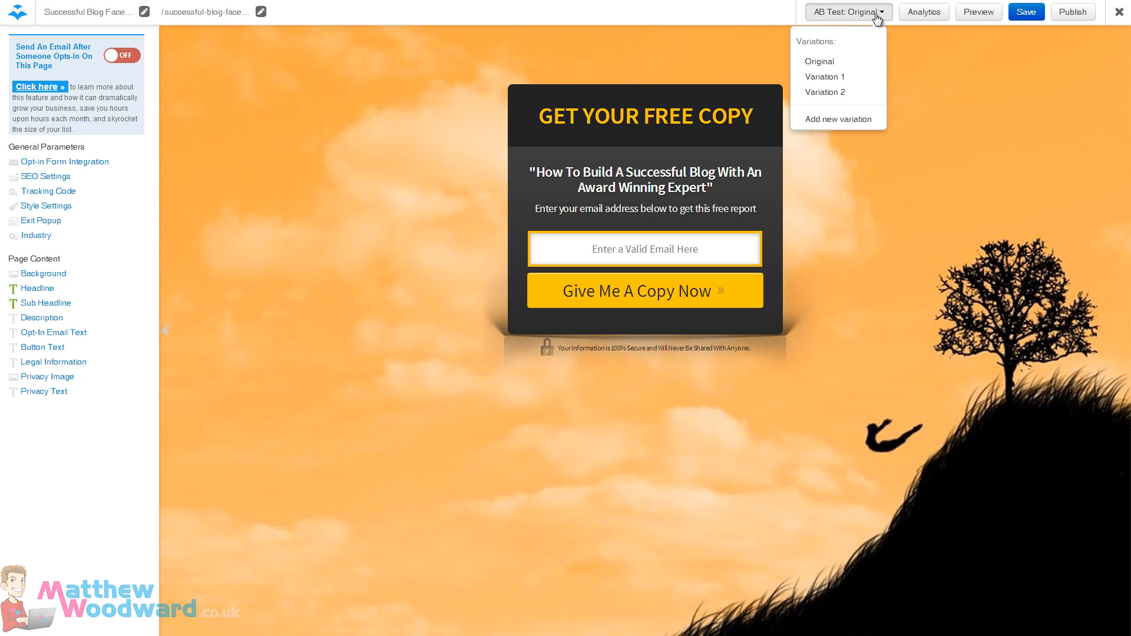
pyautogui.click(844, 120)
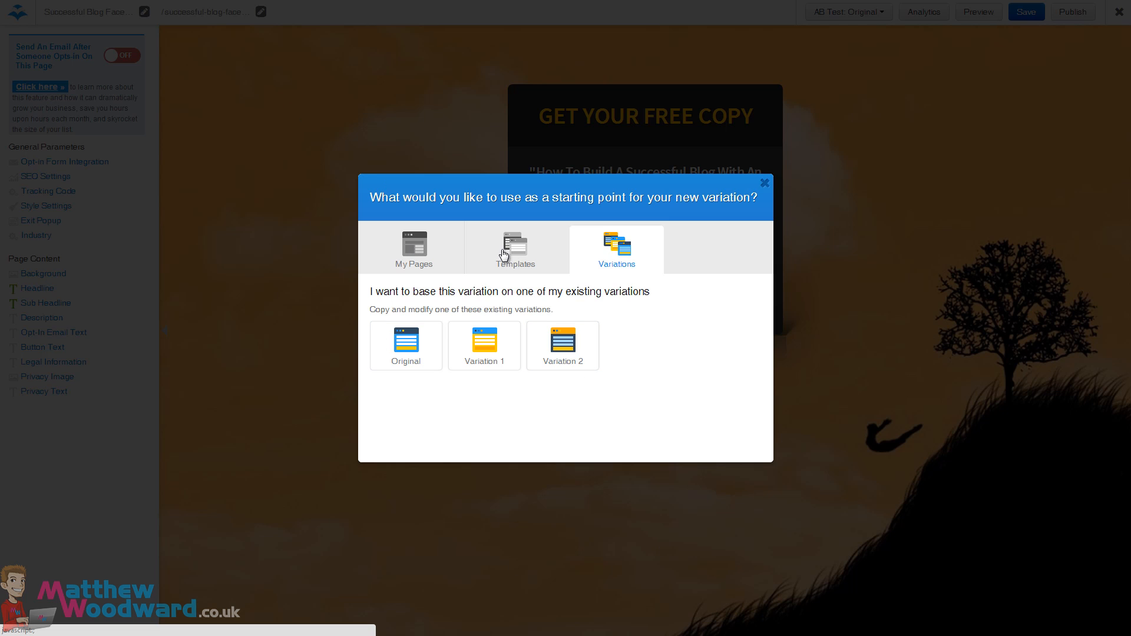
pyautogui.click(523, 264)
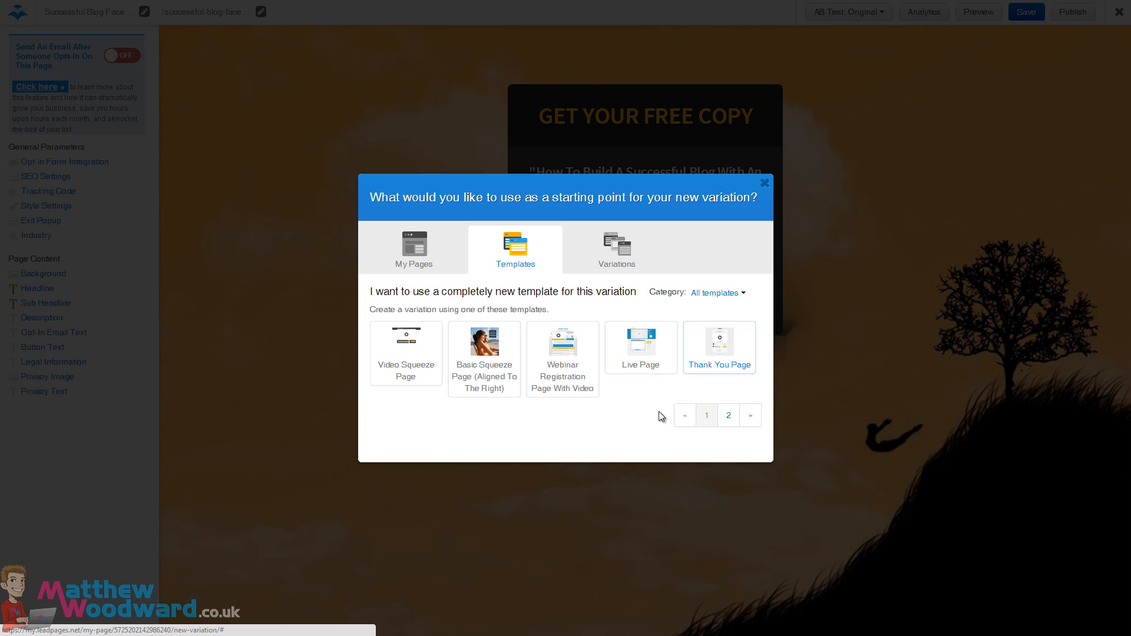
pyautogui.click(626, 252)
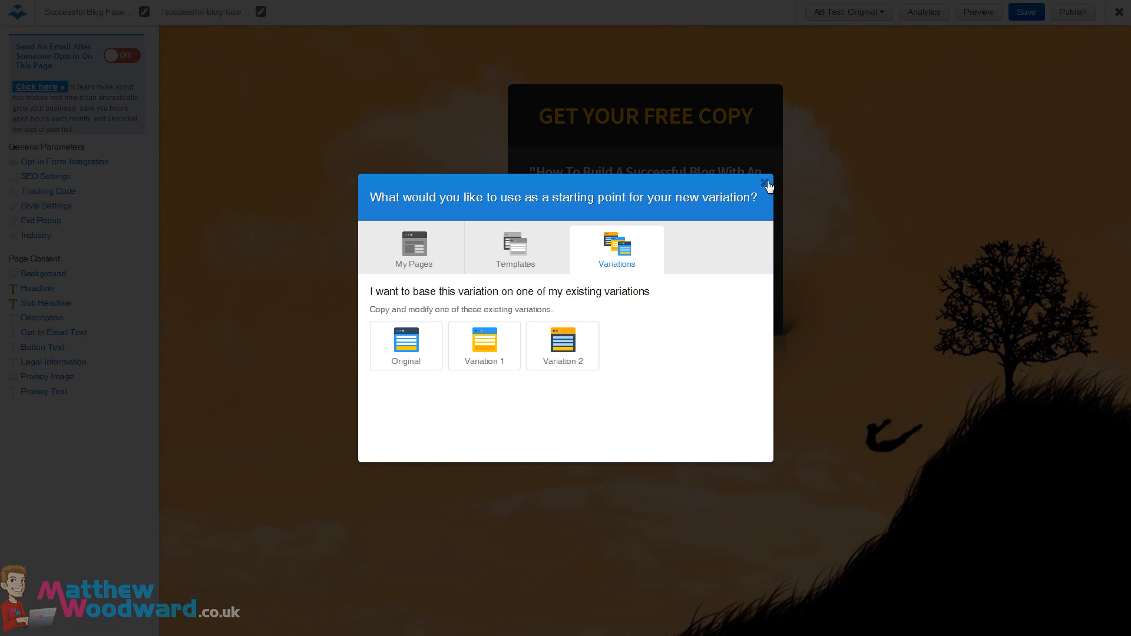
pyautogui.click(765, 184)
# - View Variation 1 and Variation 2 of the page's A/B test and return to the Original
pyautogui.click(821, 14)
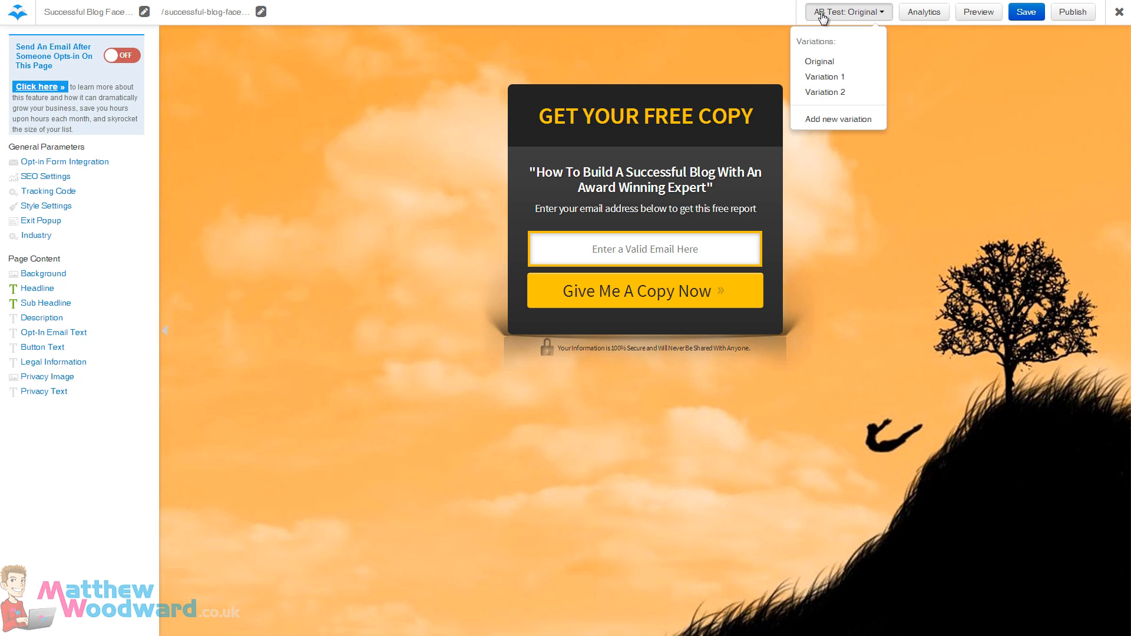
pyautogui.click(823, 78)
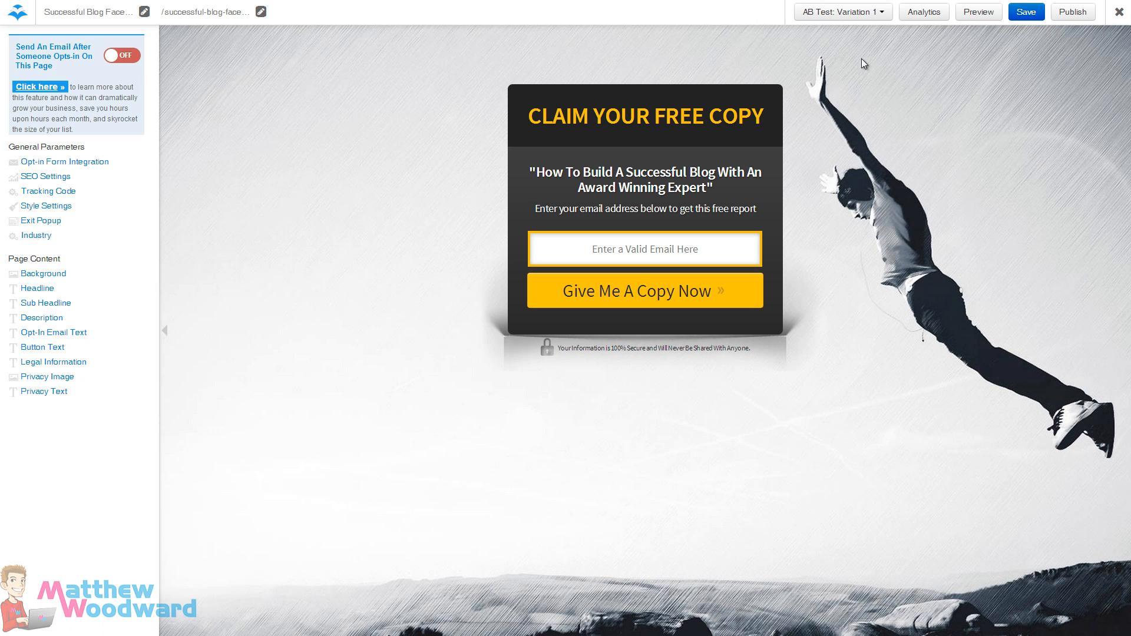
pyautogui.click(867, 13)
pyautogui.click(832, 93)
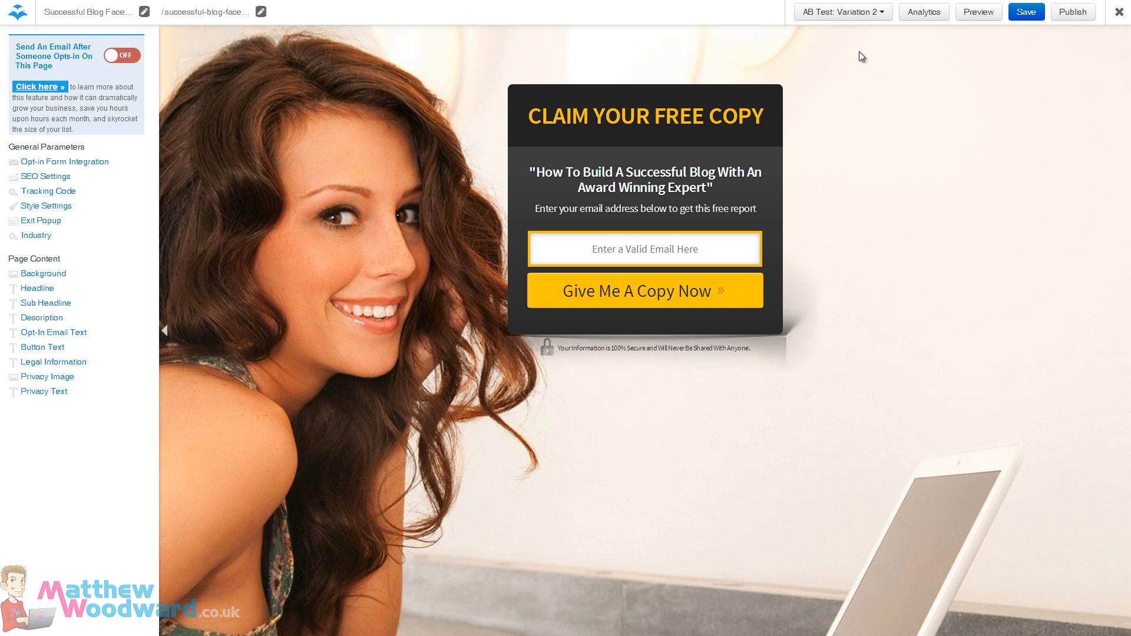
pyautogui.click(861, 13)
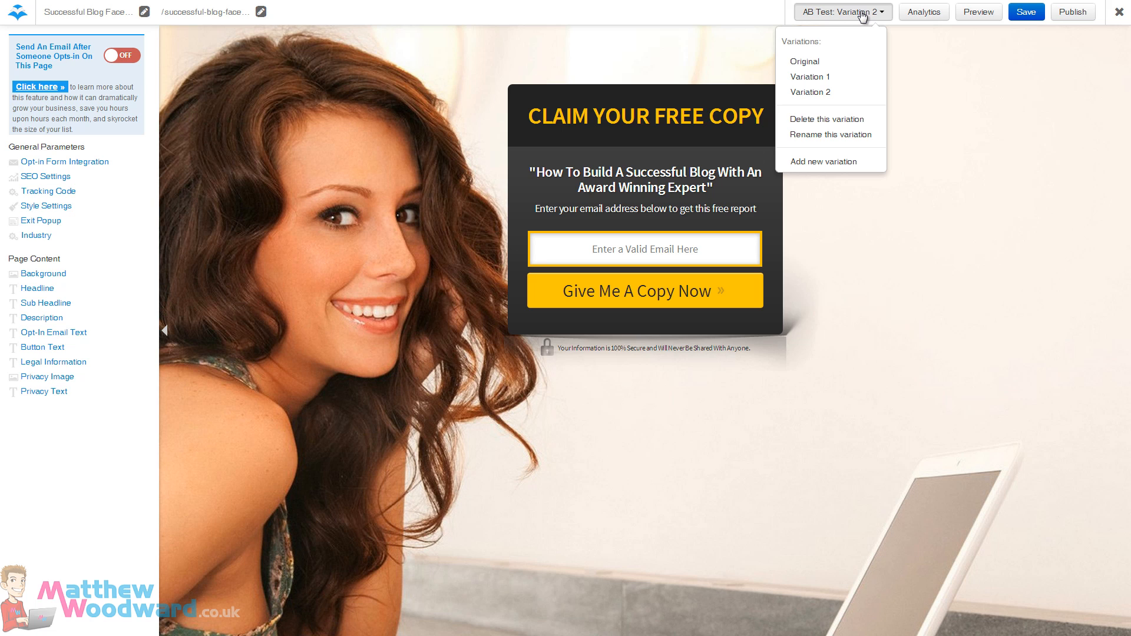
pyautogui.click(821, 65)
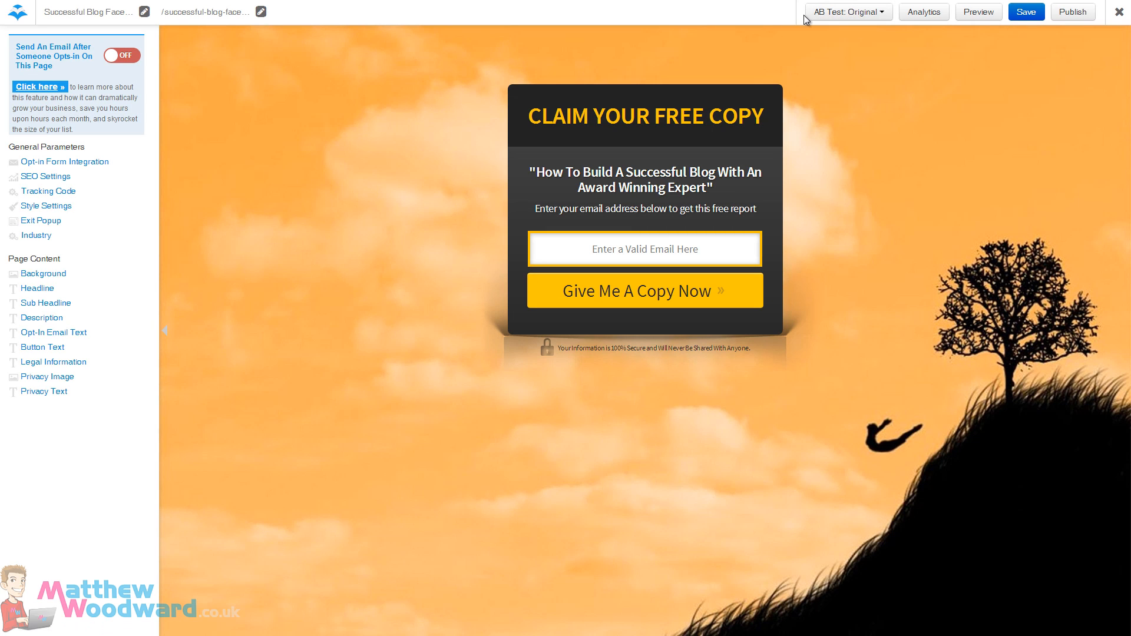
# - Look through the page's publishing options for LeadPages, WordPress and Facebook, ending back on the LeadPages option
pyautogui.click(1071, 13)
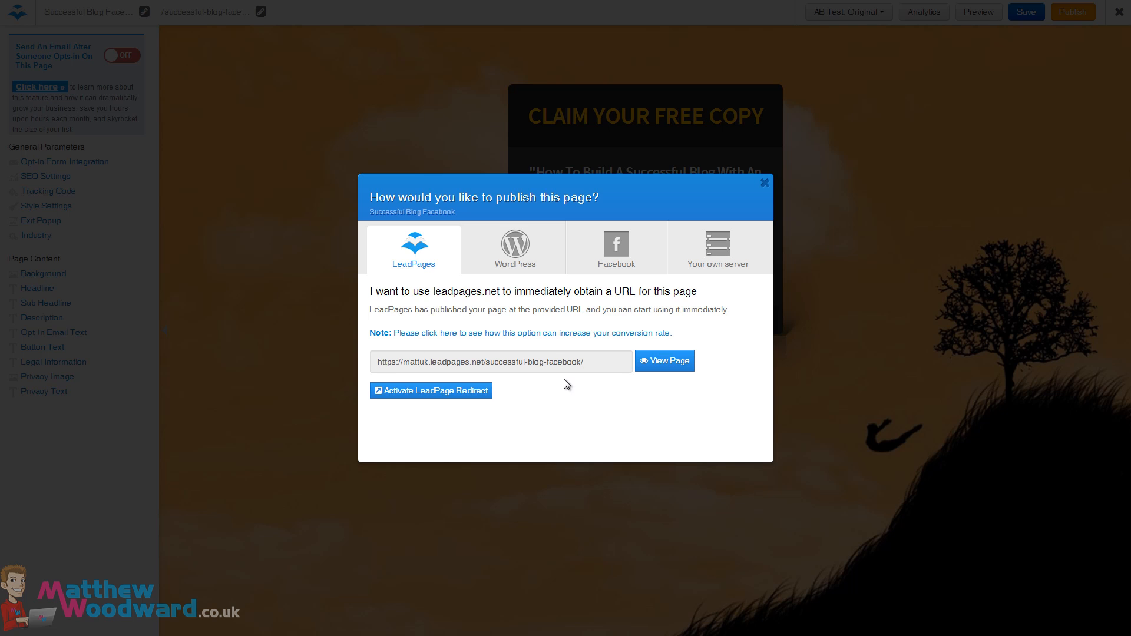
pyautogui.click(518, 259)
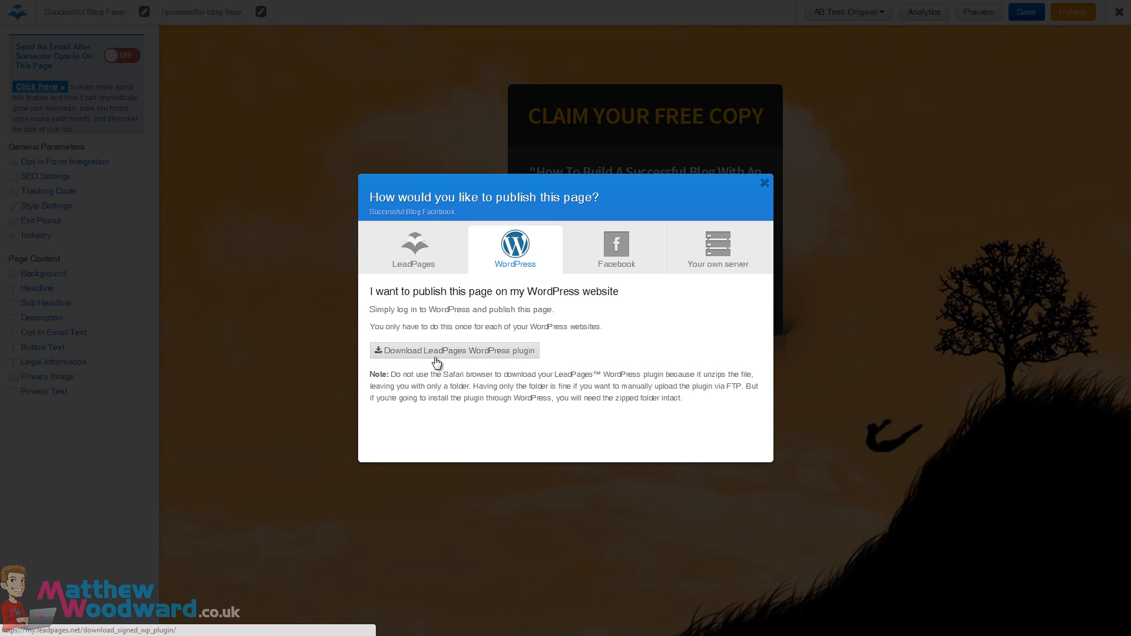
pyautogui.click(612, 255)
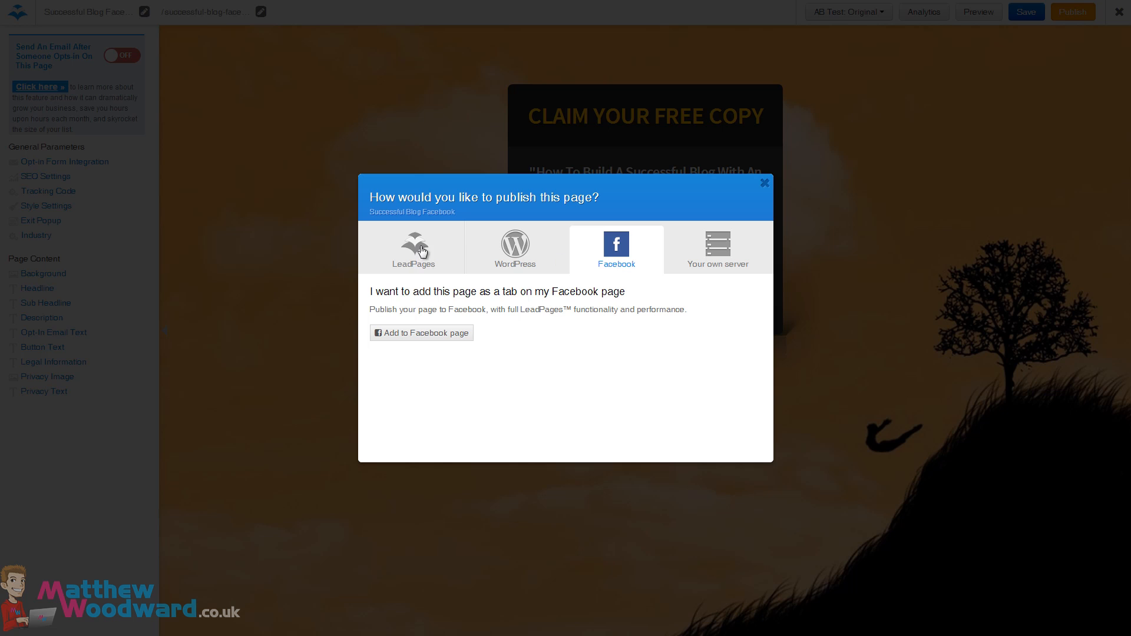
pyautogui.click(419, 247)
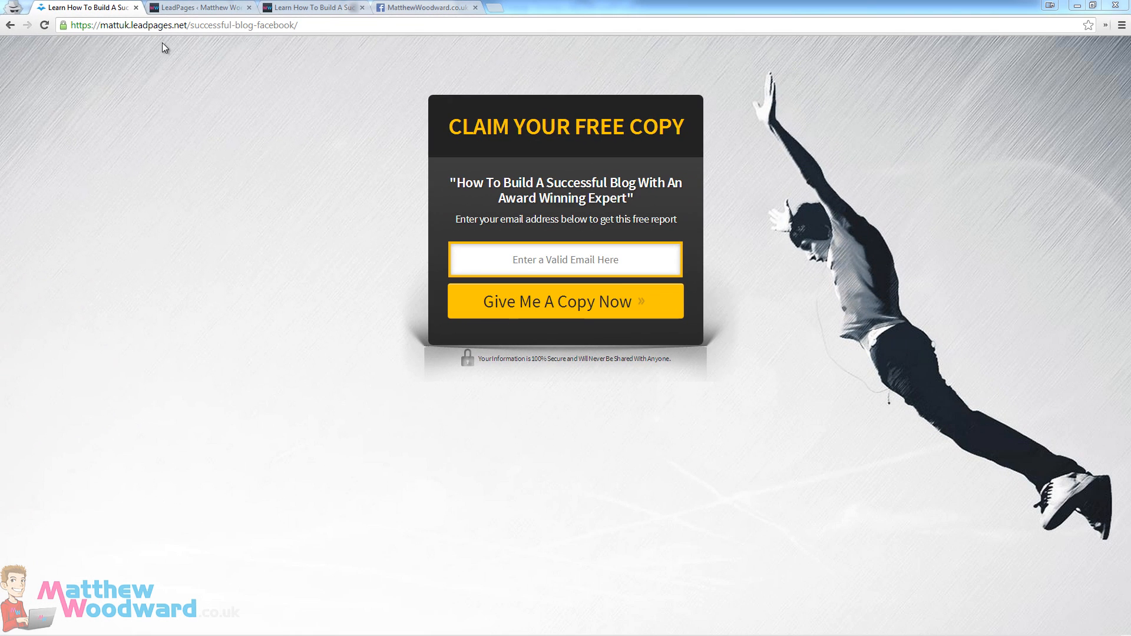
# - View the LeadPages list in the WordPress admin, the landing page published on the blog and the blog's Facebook page
pyautogui.click(189, 8)
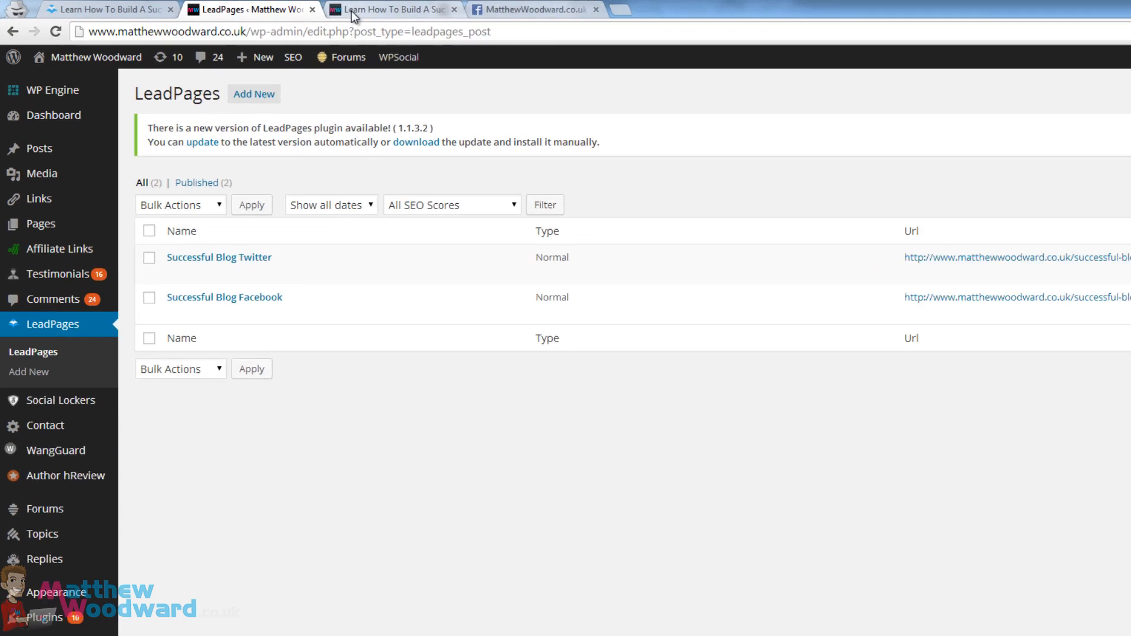
pyautogui.click(354, 9)
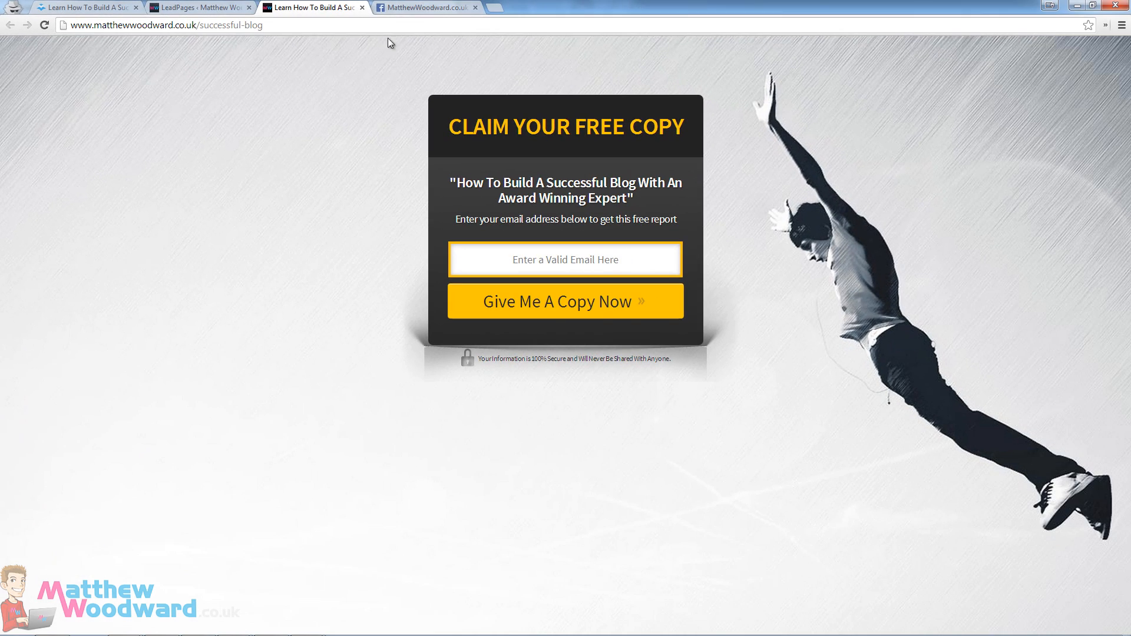
pyautogui.click(407, 9)
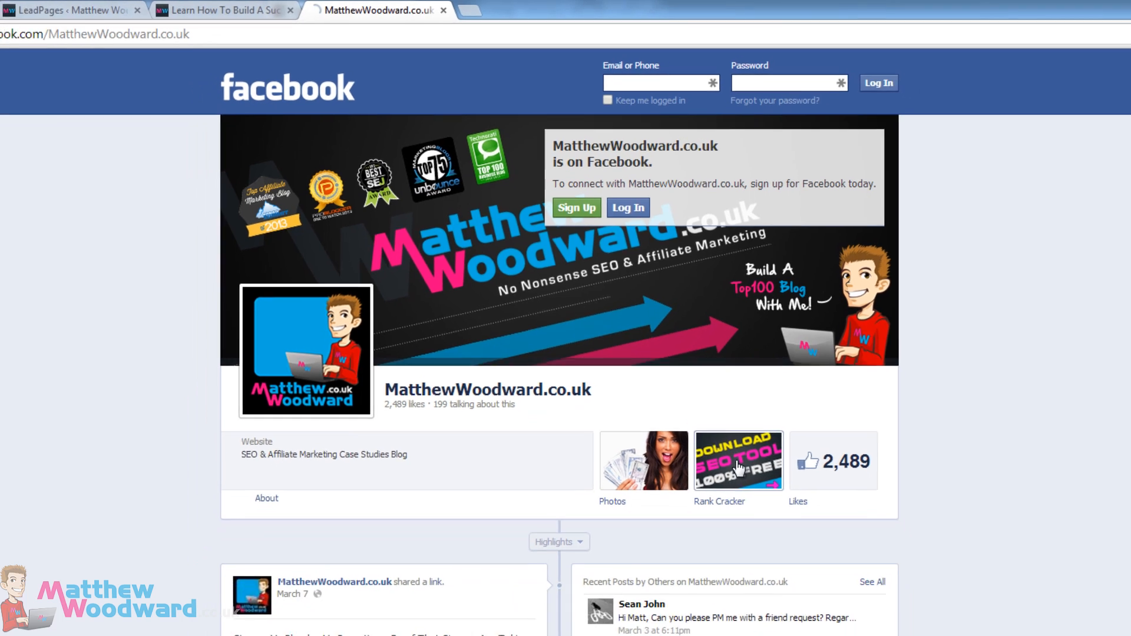
# - Open the Rank Cracker tab of the Facebook page and look through its landing page
pyautogui.click(756, 521)
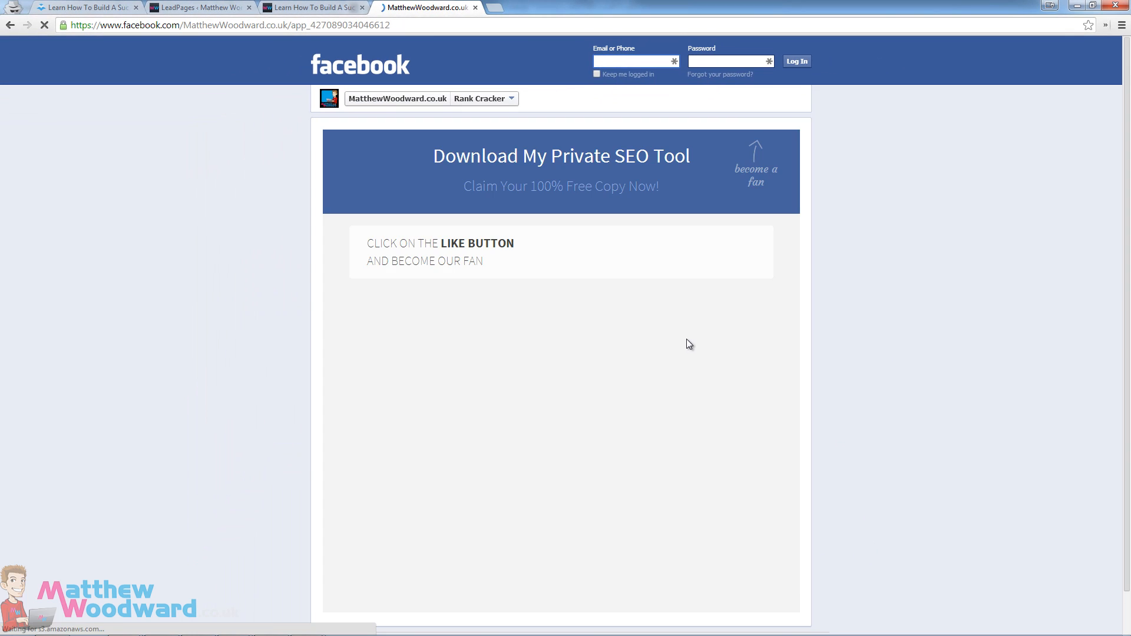
pyautogui.scroll(-1, 259, 295)
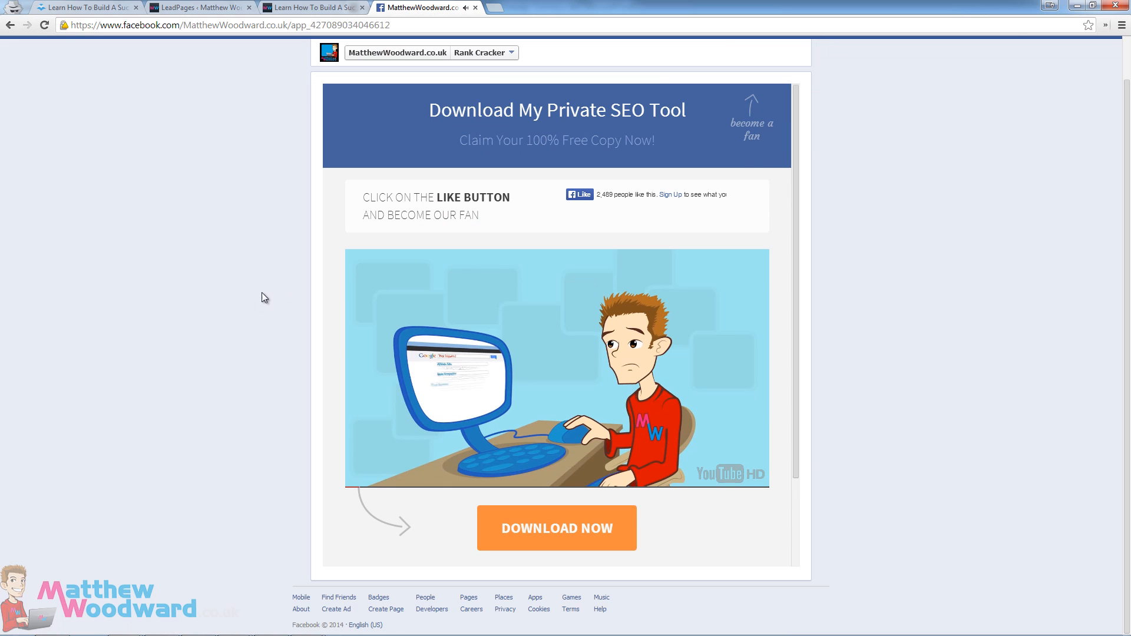
pyautogui.scroll(1, 305, 186)
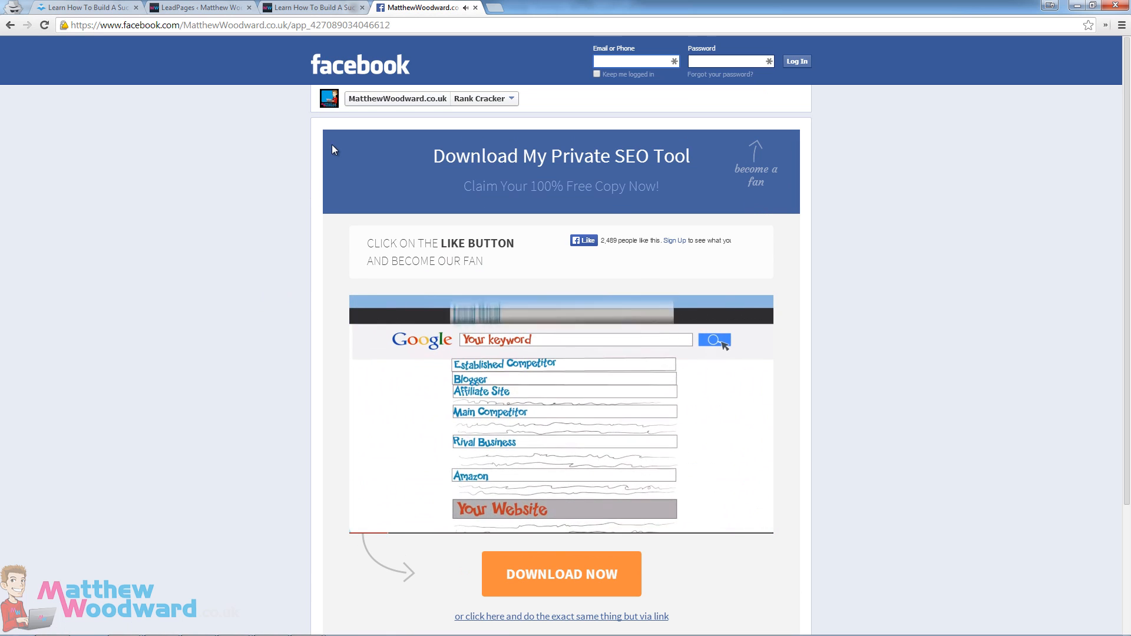
pyautogui.scroll(-1, 365, 299)
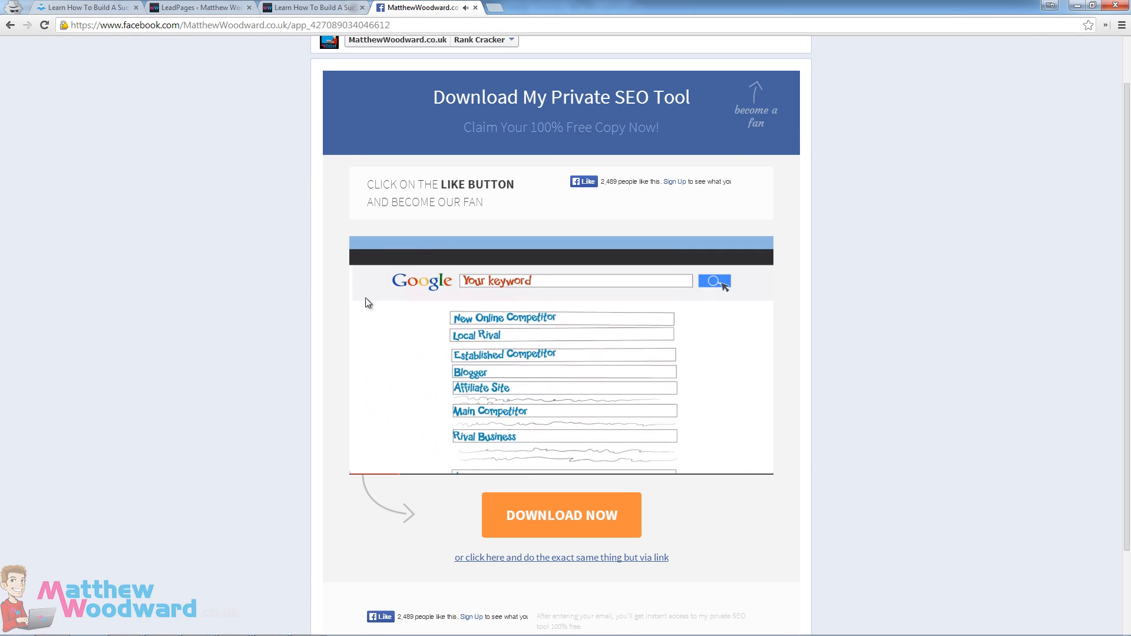
pyautogui.scroll(1, 293, 320)
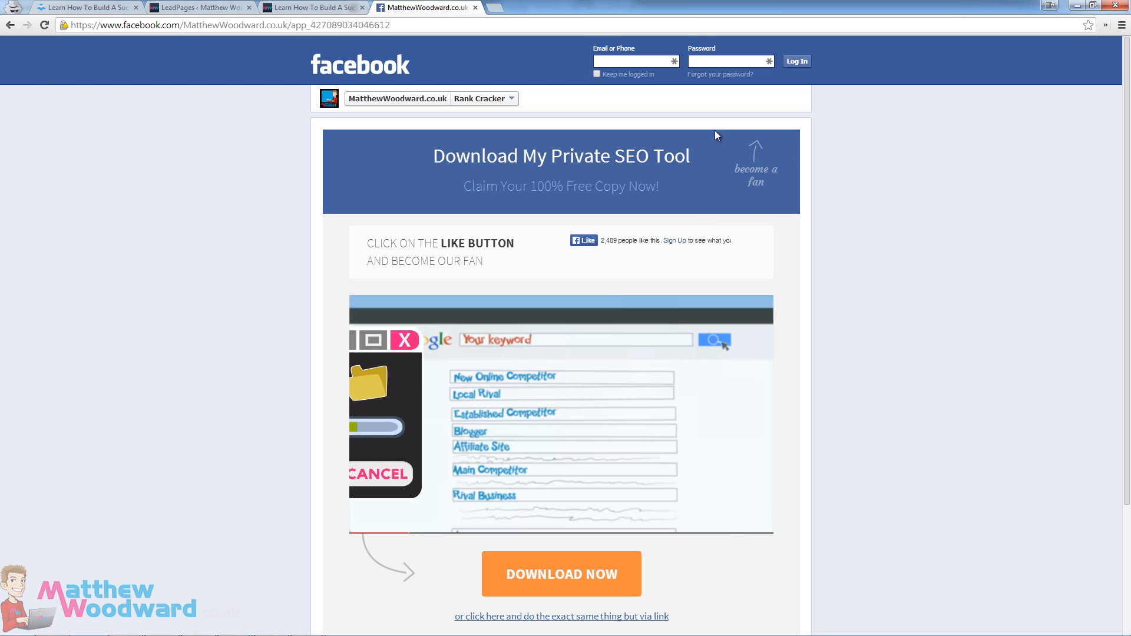
pyautogui.scroll(-2, 383, 177)
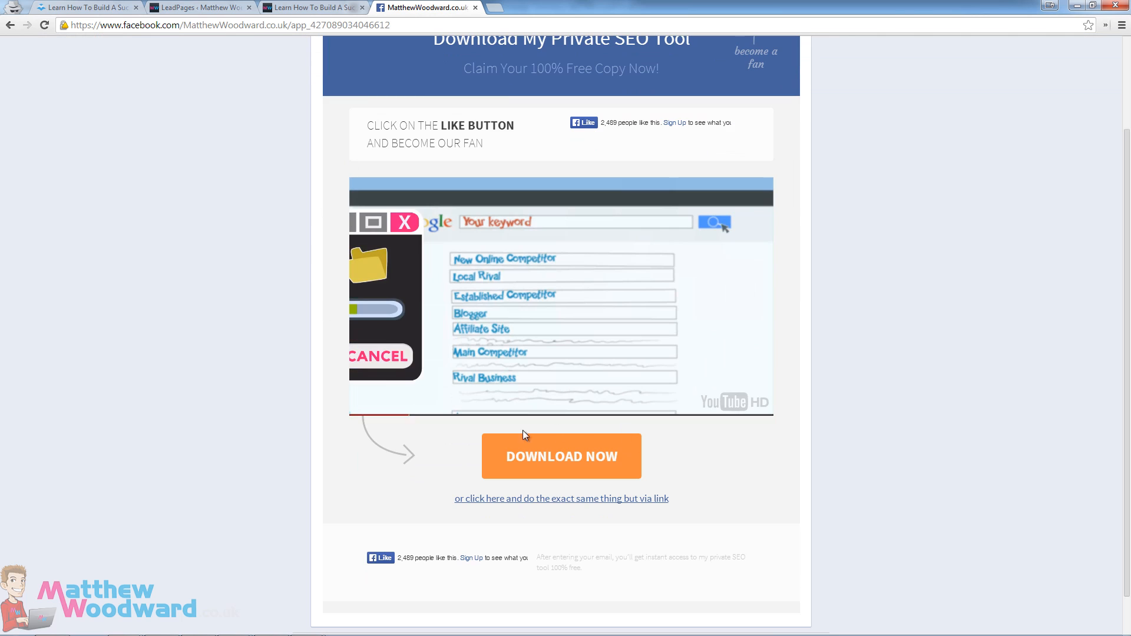
# - View the Download Now opt-in form on the Rank Cracker page, close it and return to the main Facebook page
pyautogui.click(572, 463)
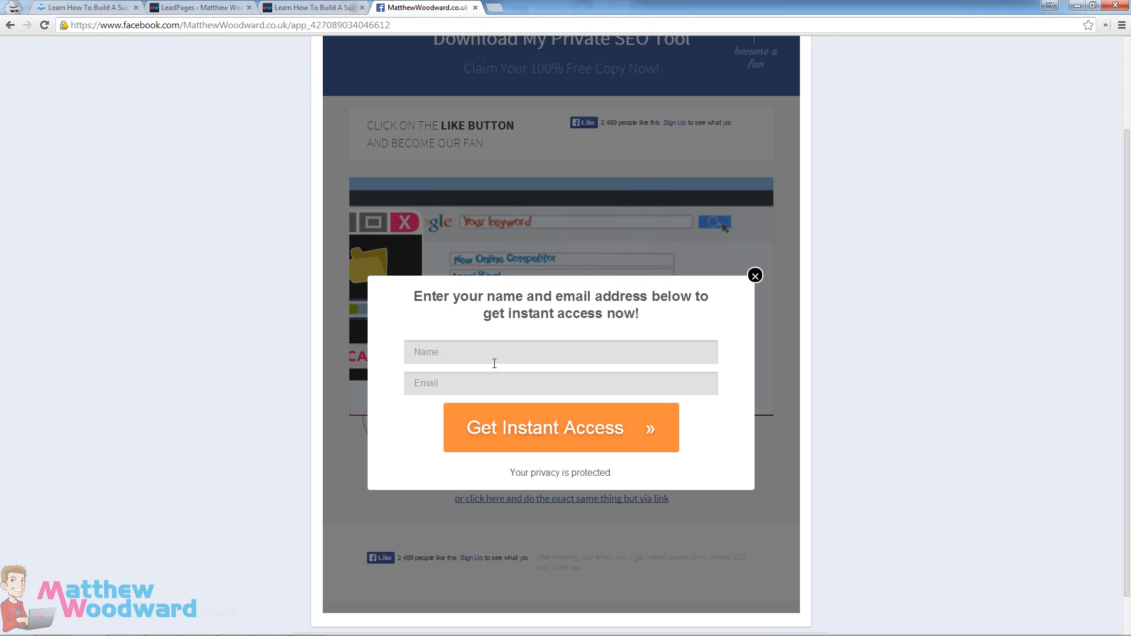
pyautogui.click(755, 275)
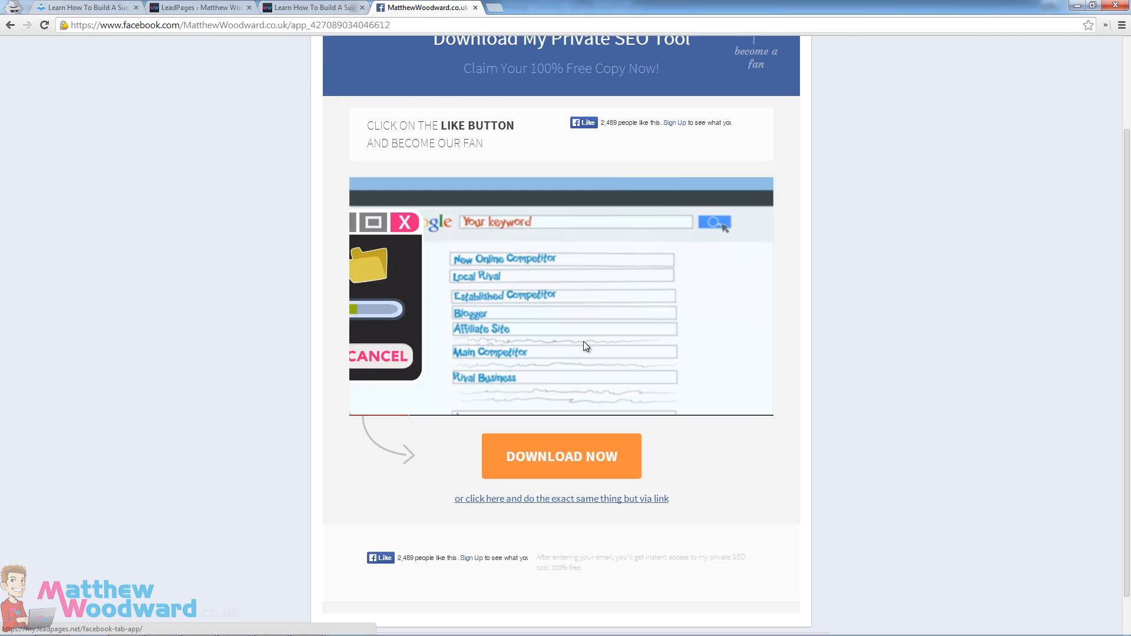
pyautogui.scroll(2, 358, 167)
pyautogui.click(10, 25)
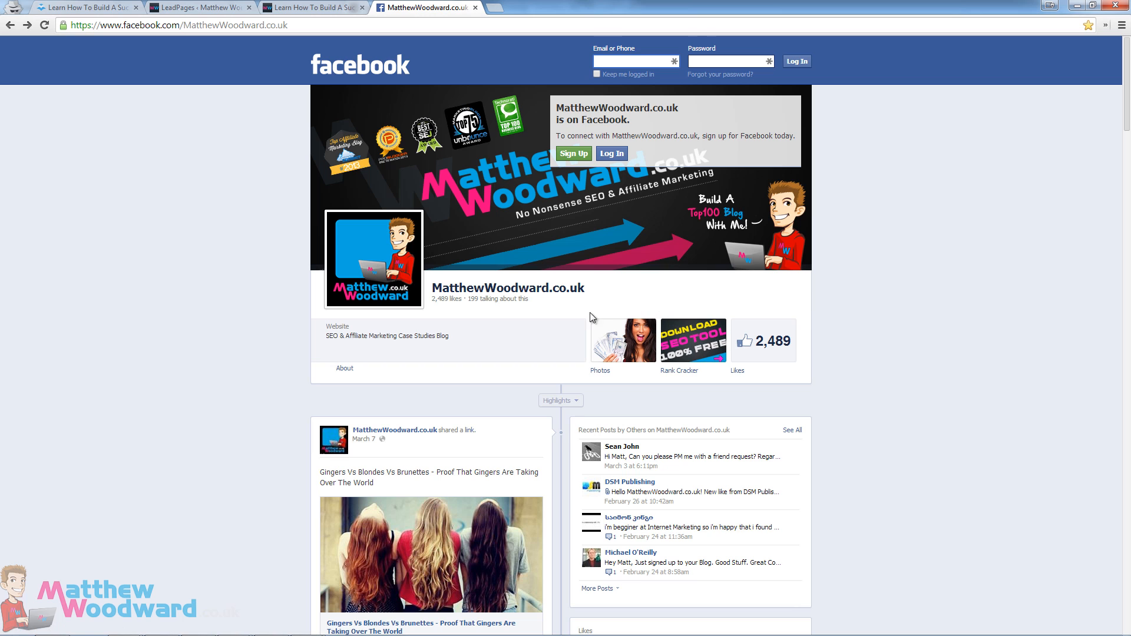
# - Review the published locations again, comparing the WordPress LeadPages list, the blog page, the leadpages.net page and the Facebook page
pyautogui.click(205, 13)
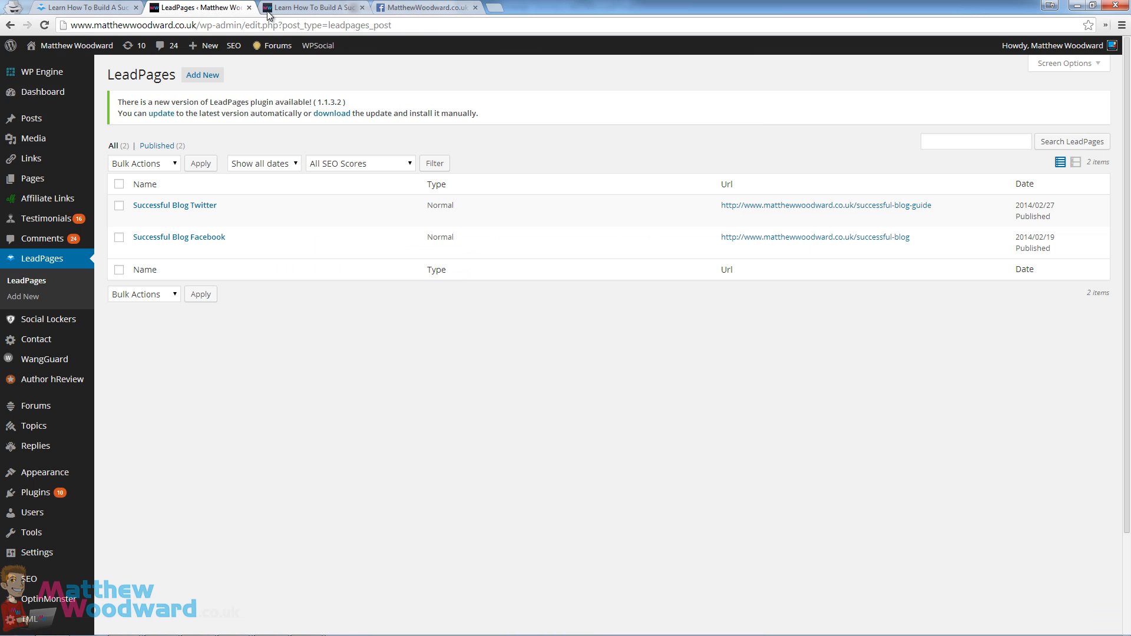
pyautogui.click(300, 8)
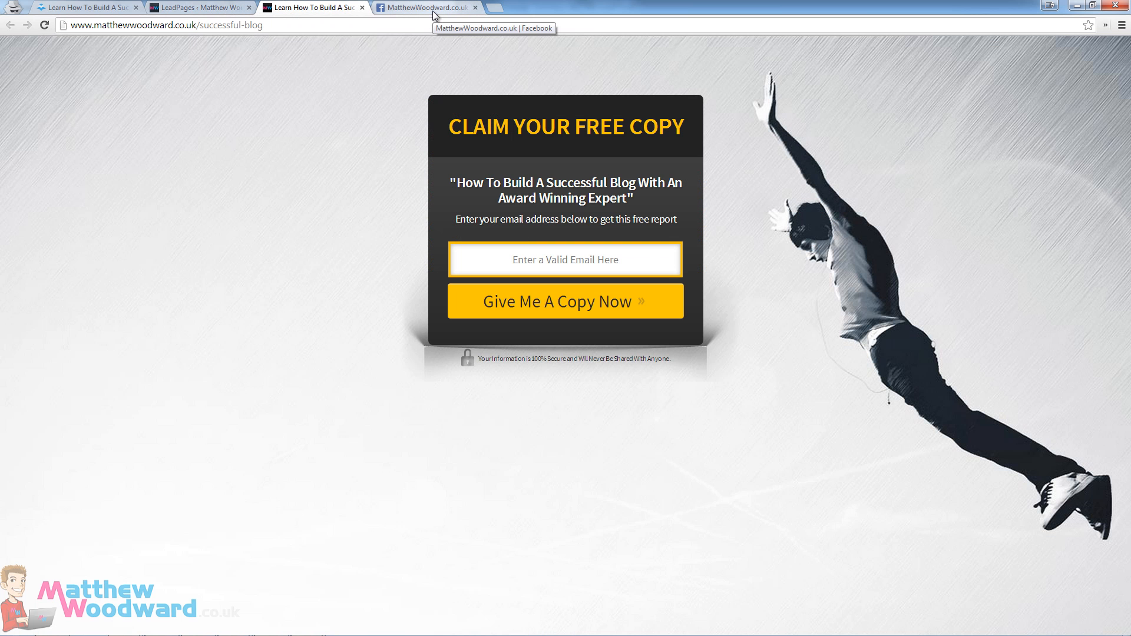
pyautogui.click(433, 10)
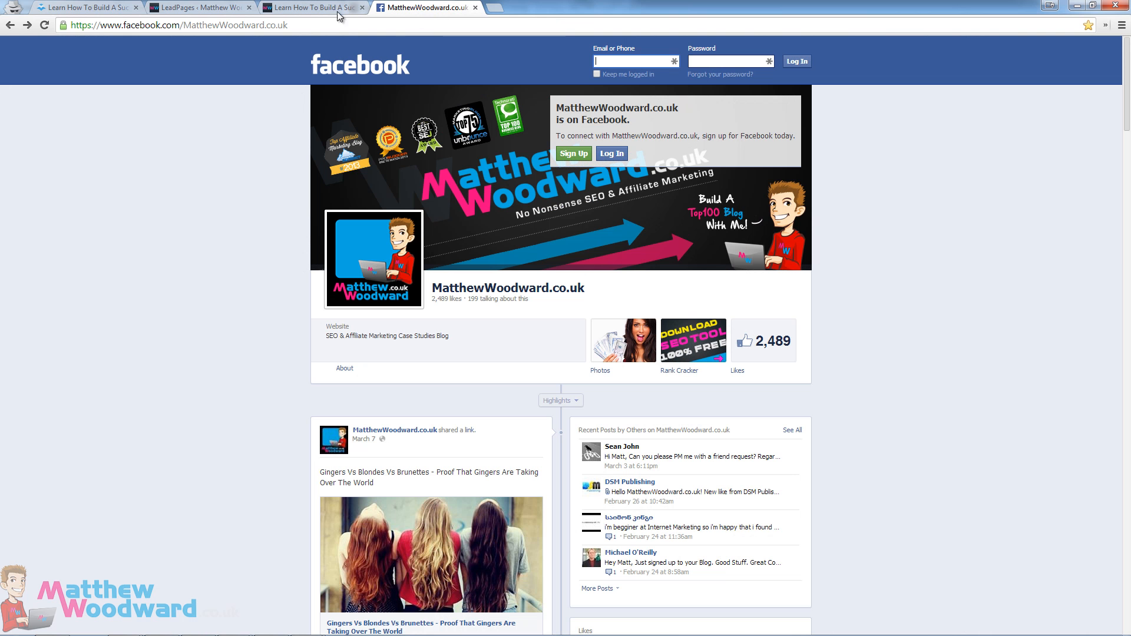
pyautogui.click(113, 17)
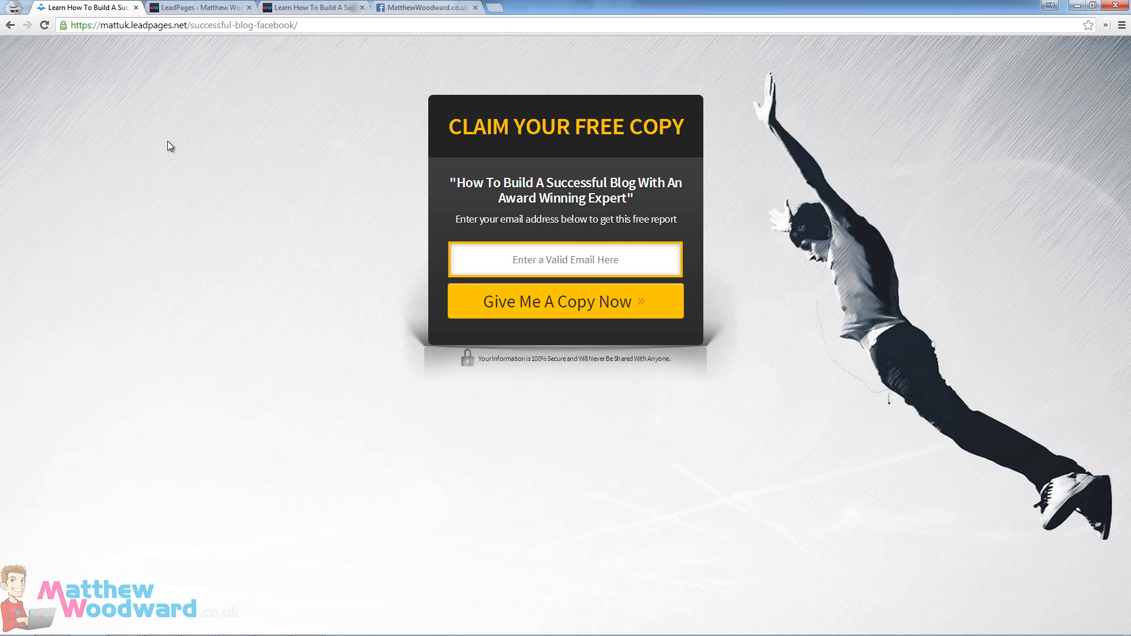
pyautogui.click(310, 7)
pyautogui.click(412, 8)
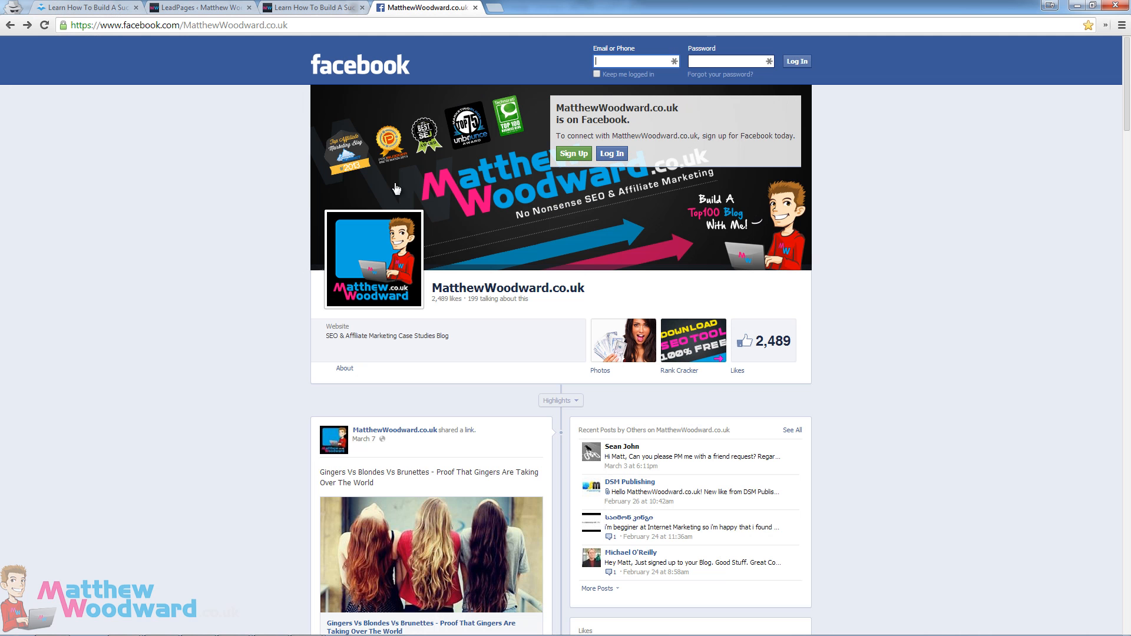
pyautogui.click(726, 337)
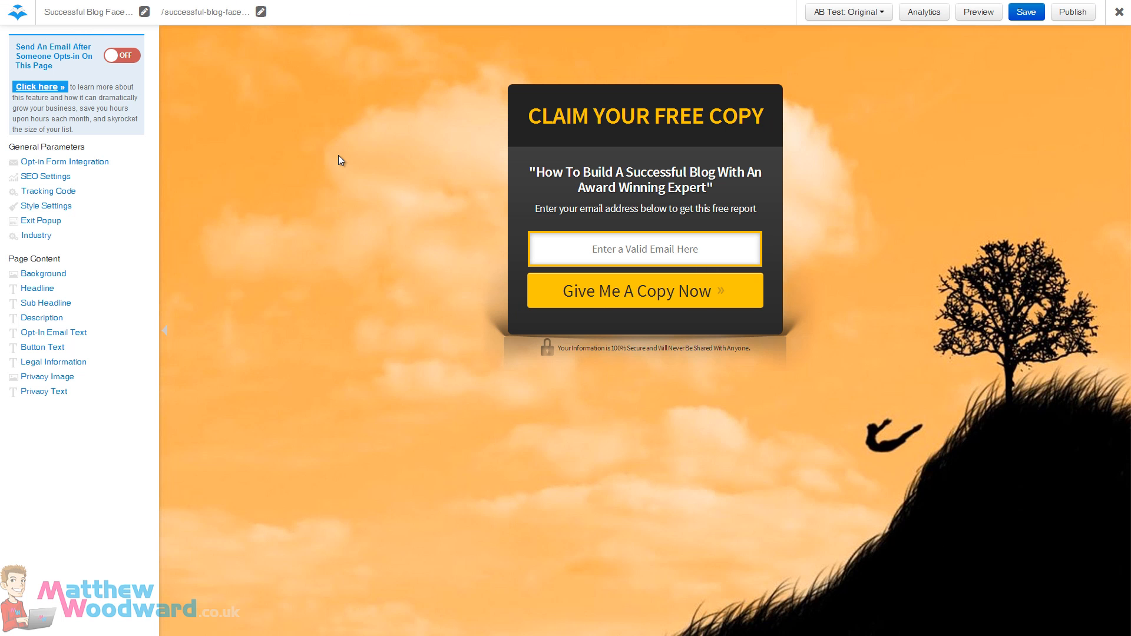
# - Check the A/B test variation list in the page editor, then open the analytics of the Successful Blog Facebook page
pyautogui.click(851, 13)
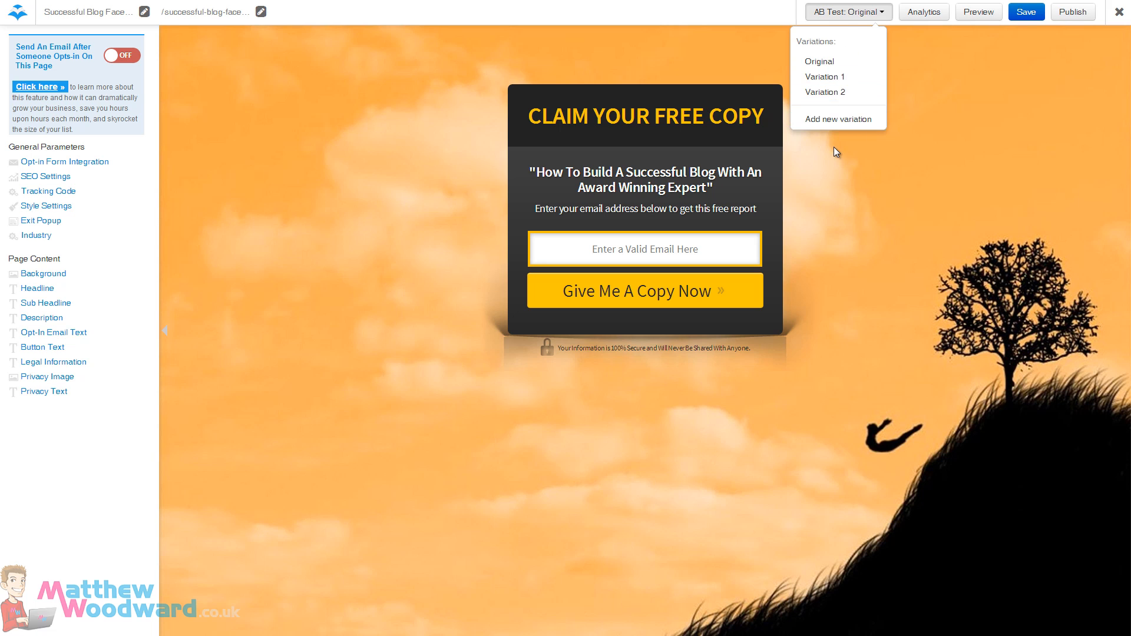
pyautogui.click(842, 13)
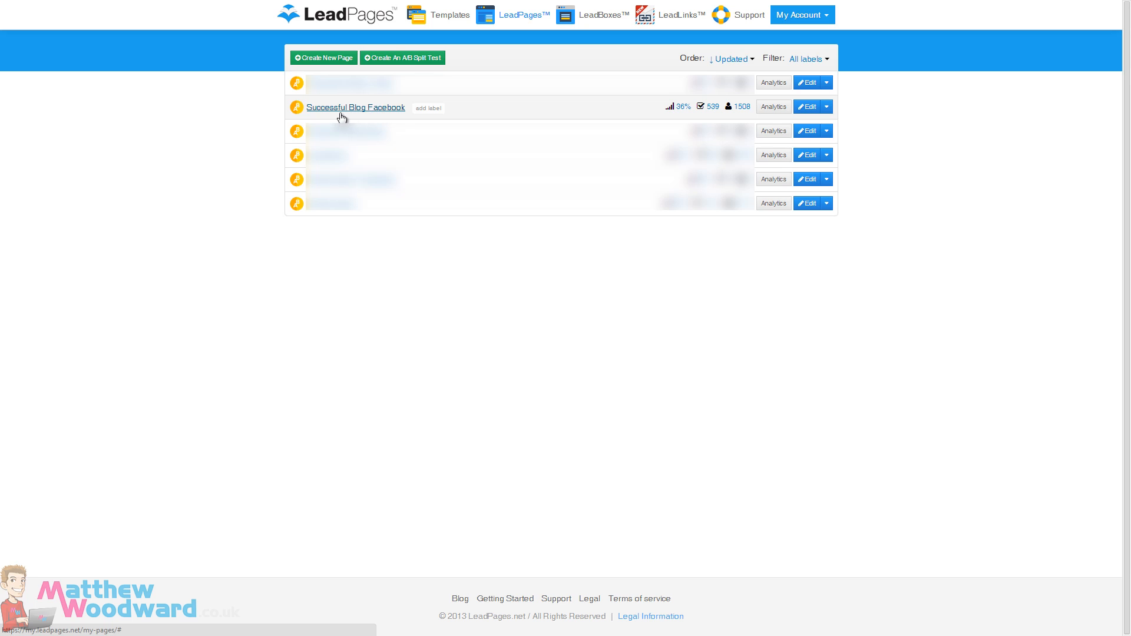
pyautogui.click(770, 112)
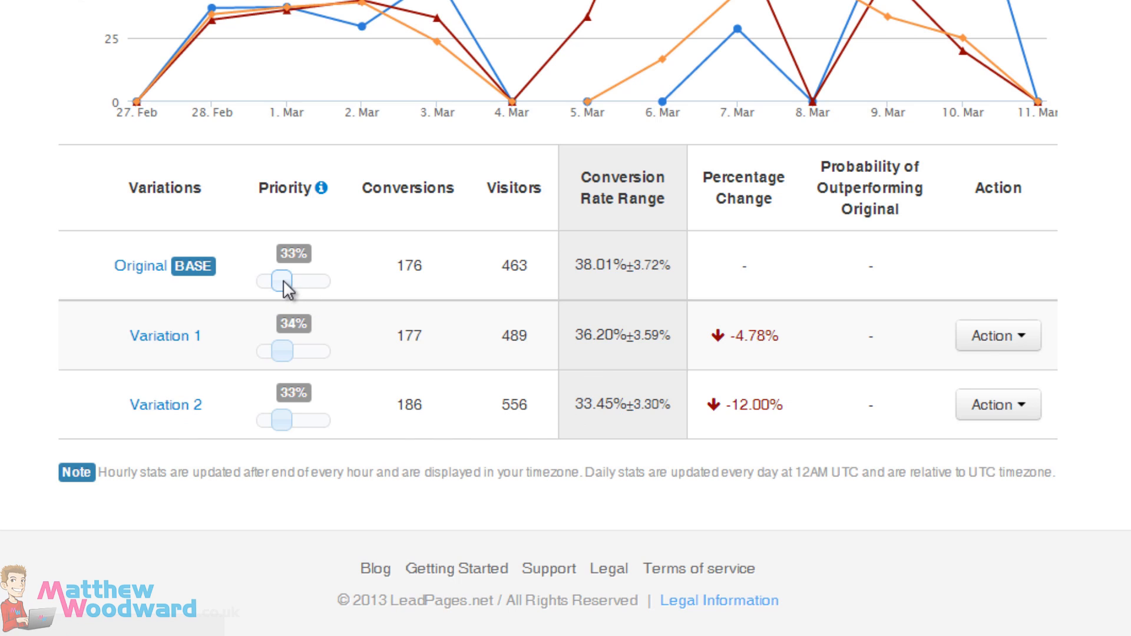
# - Set the Original's priority to 75% in the A/B test and check the actions available for Variation 1, choosing none
pyautogui.moveTo(284, 277); pyautogui.dragTo(315, 275)
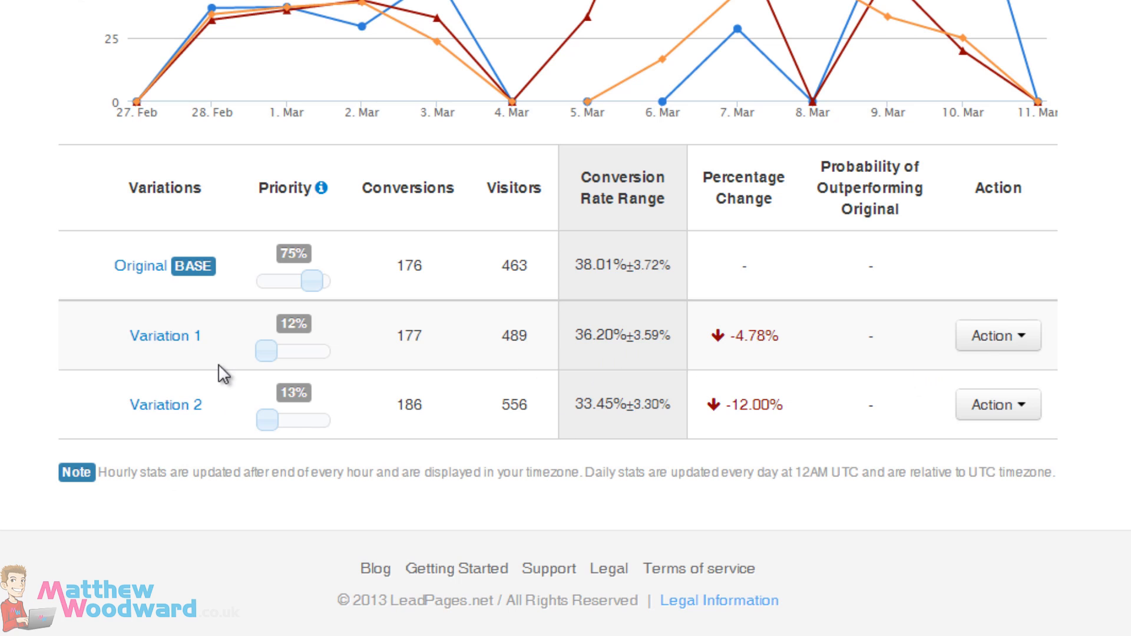
pyautogui.click(1026, 340)
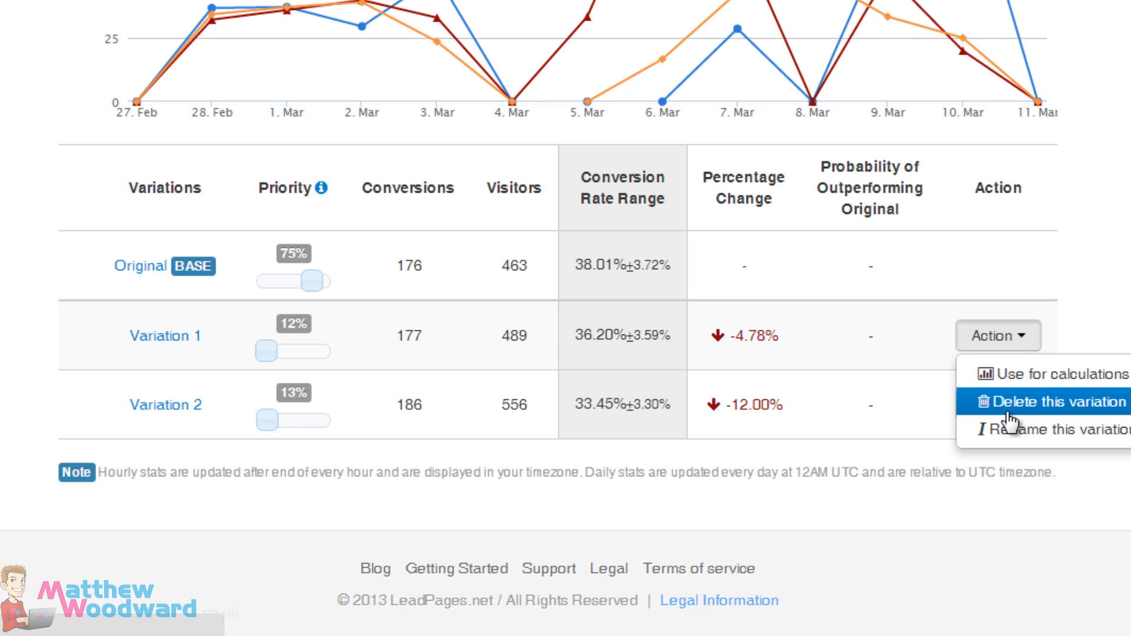
pyautogui.click(54, 424)
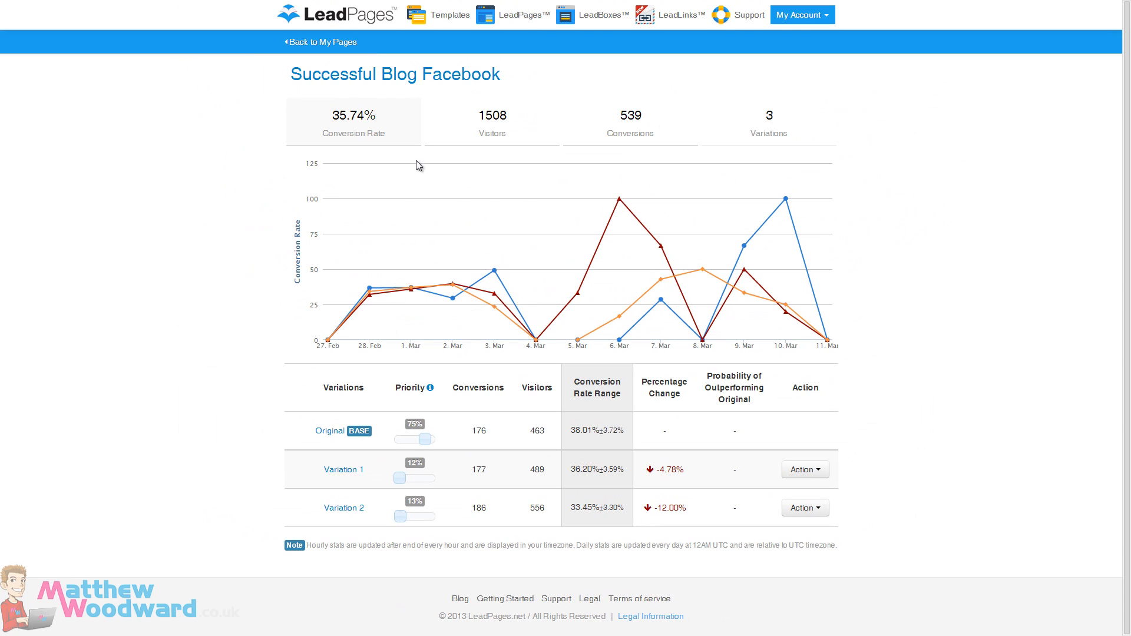
# - Browse the full LeadPages template gallery and return to its beginning
pyautogui.click(447, 19)
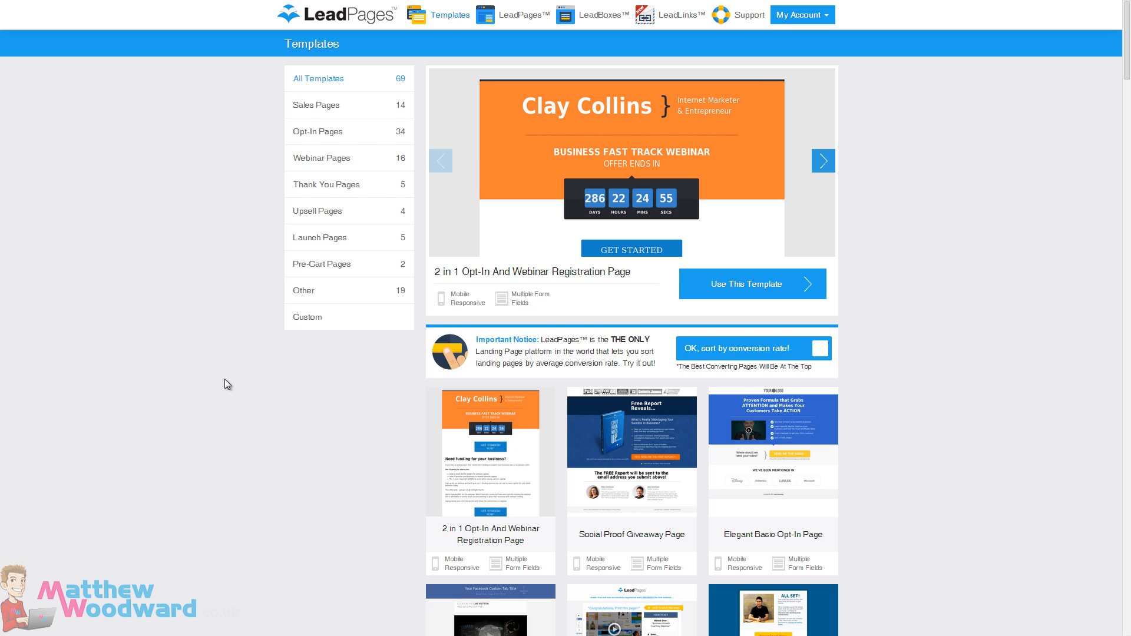
pyautogui.scroll(-9, 363, 411)
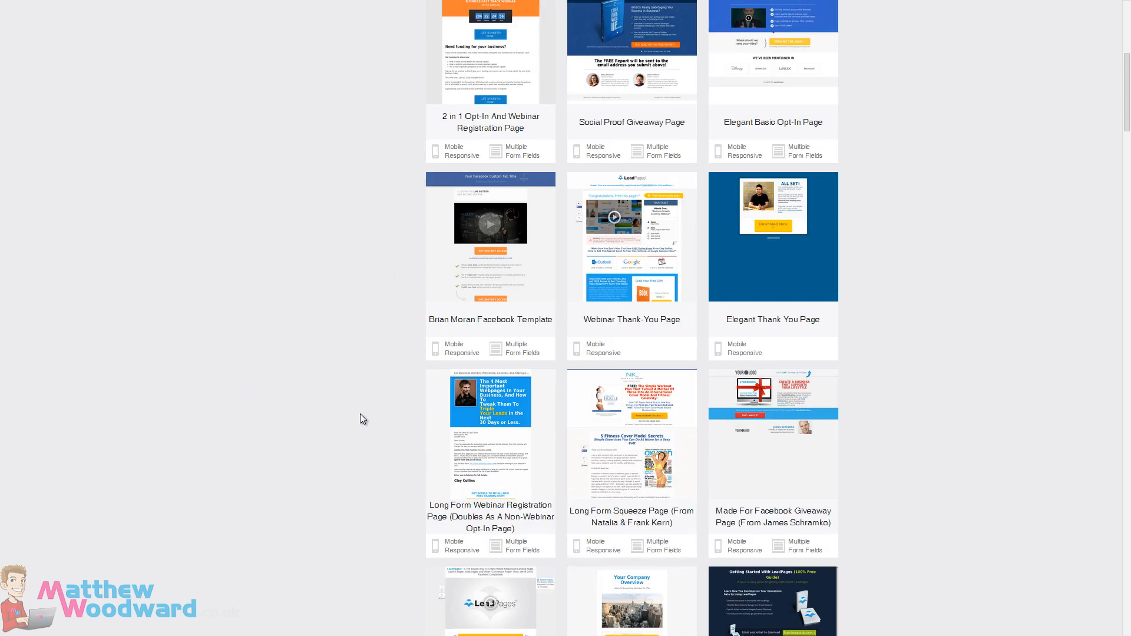
pyautogui.scroll(-11, 359, 415)
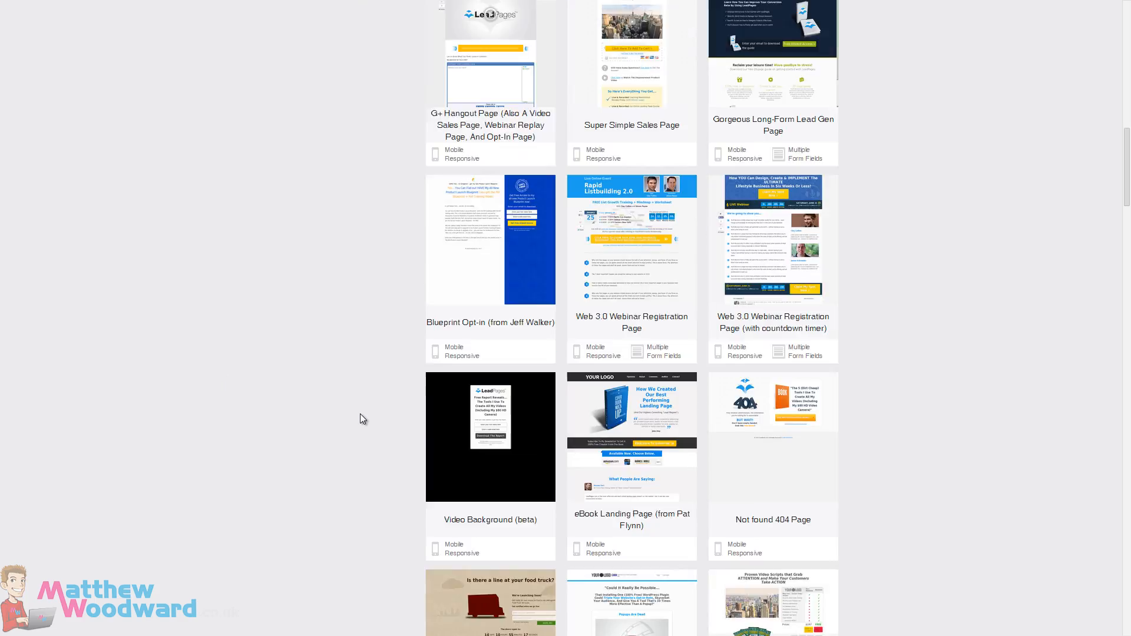
pyautogui.scroll(-12, 359, 414)
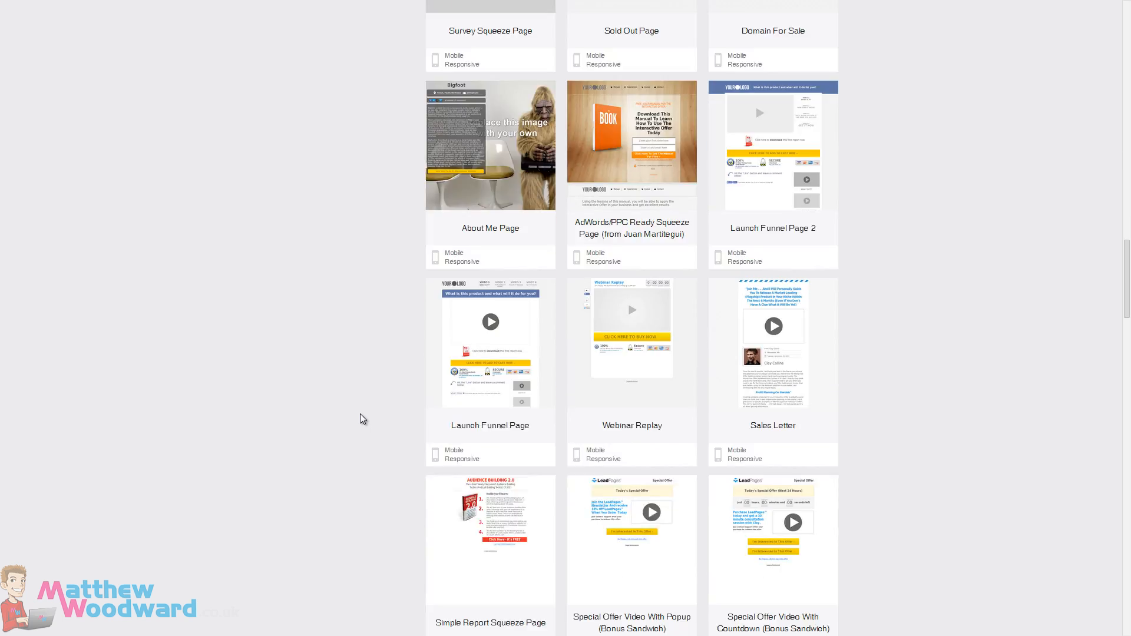
pyautogui.scroll(10, 360, 414)
pyautogui.scroll(20, 360, 414)
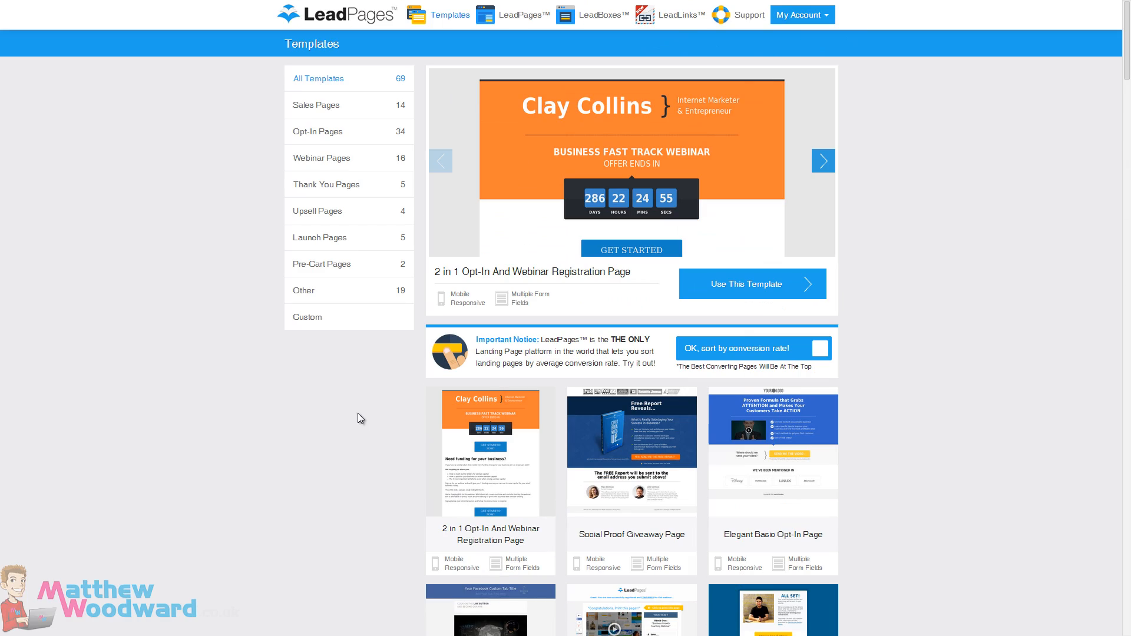